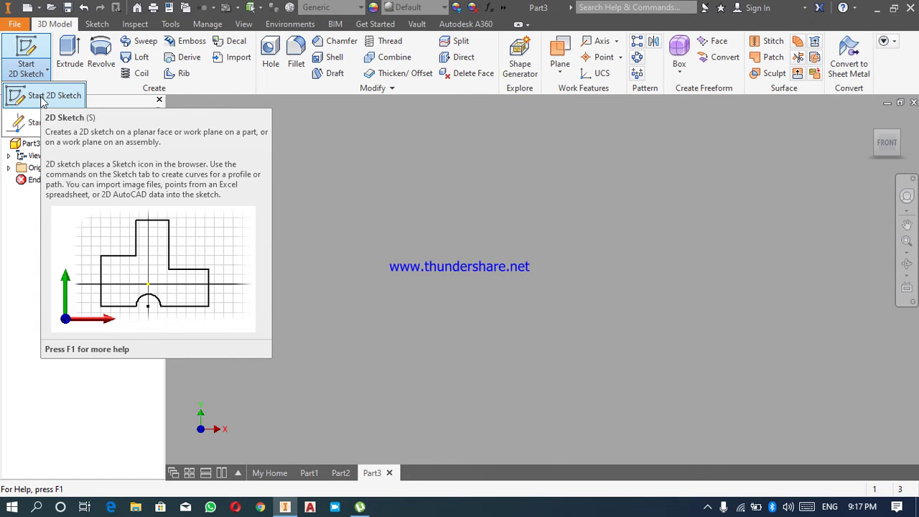
# - Sketch a 10 mm diameter circle centred on the origin on the XY plane and finish the sketch
pyautogui.click(42, 98)
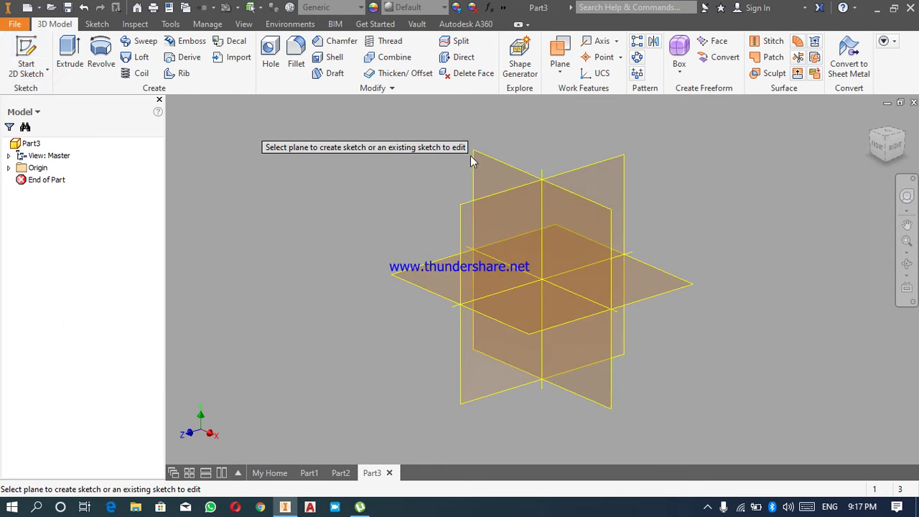
pyautogui.click(593, 209)
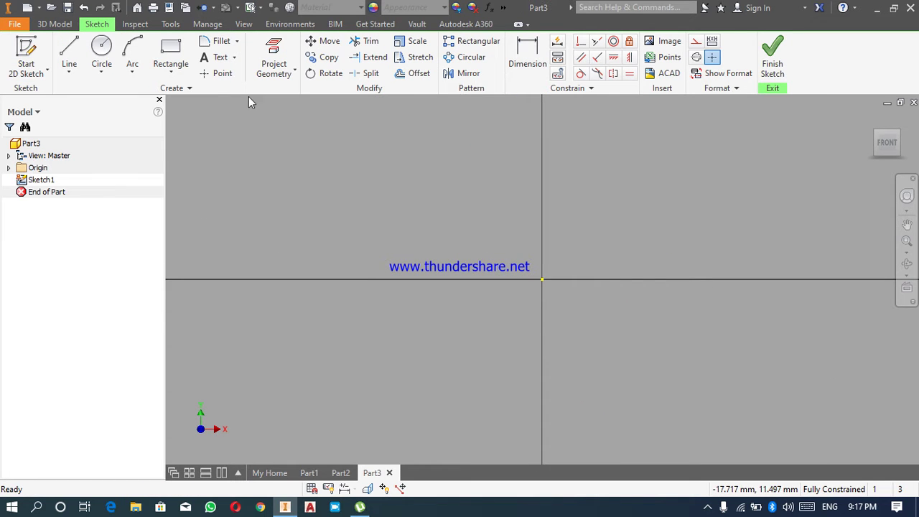
pyautogui.click(101, 47)
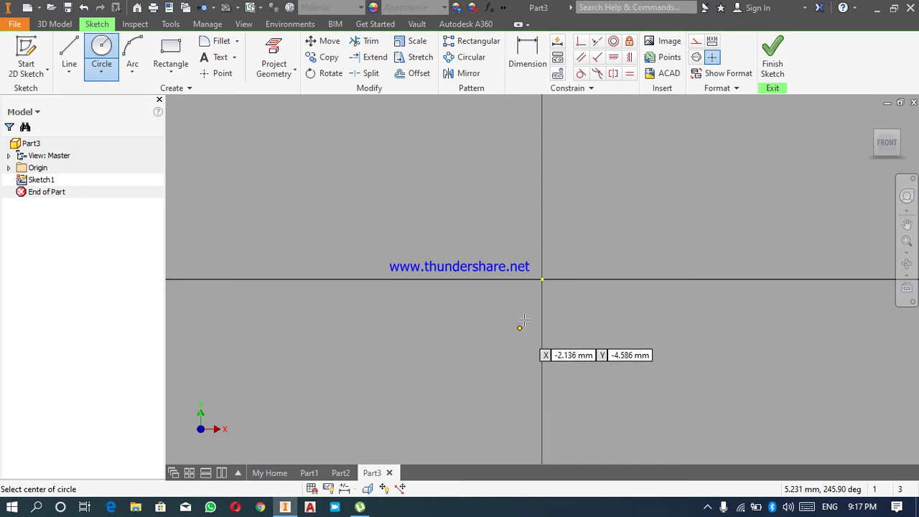
pyautogui.click(544, 279)
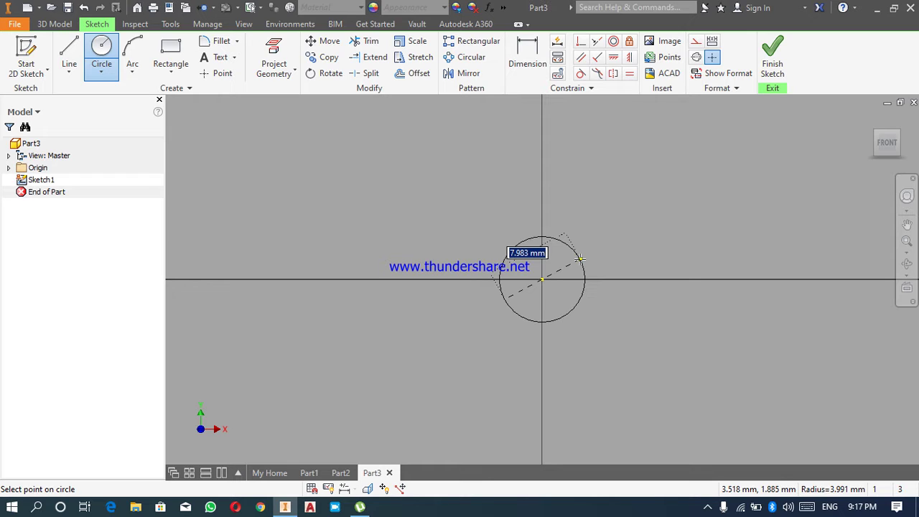
pyautogui.write('1')
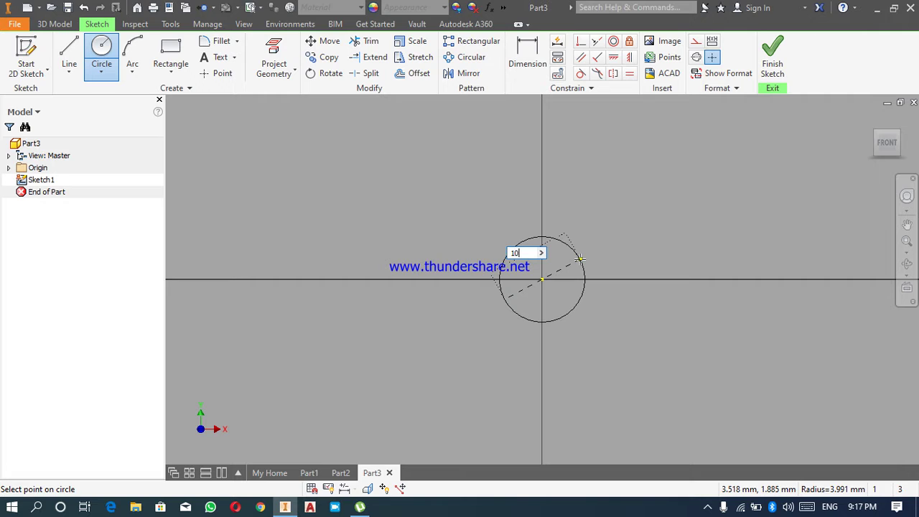
pyautogui.write('0')
pyautogui.press('Return')
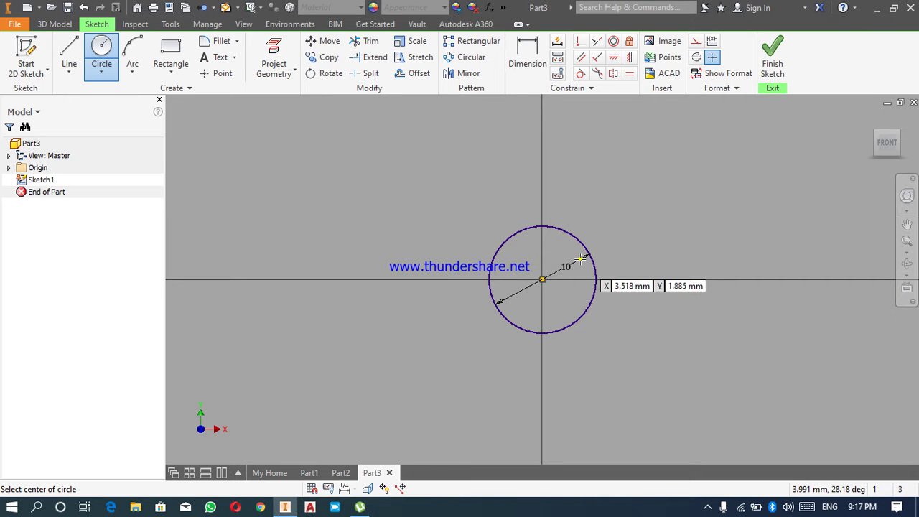
pyautogui.click(579, 257)
pyautogui.rightClick(593, 208)
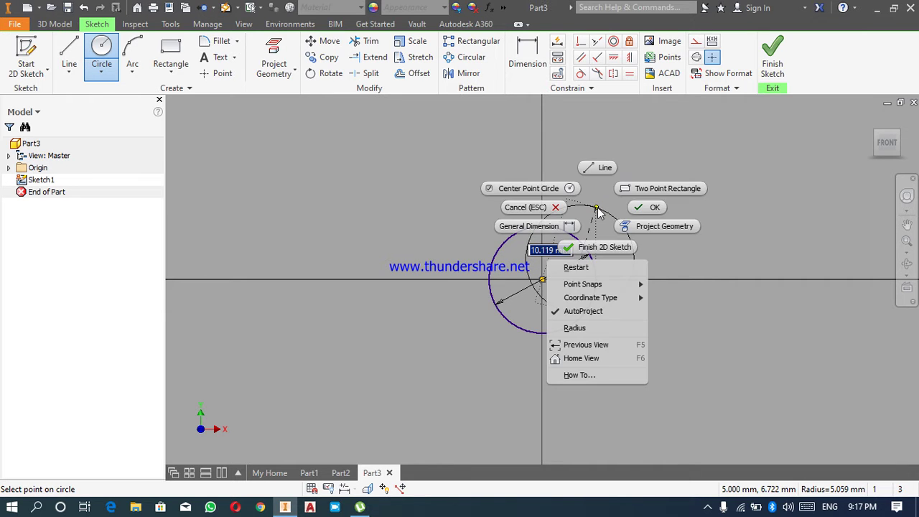
pyautogui.click(642, 211)
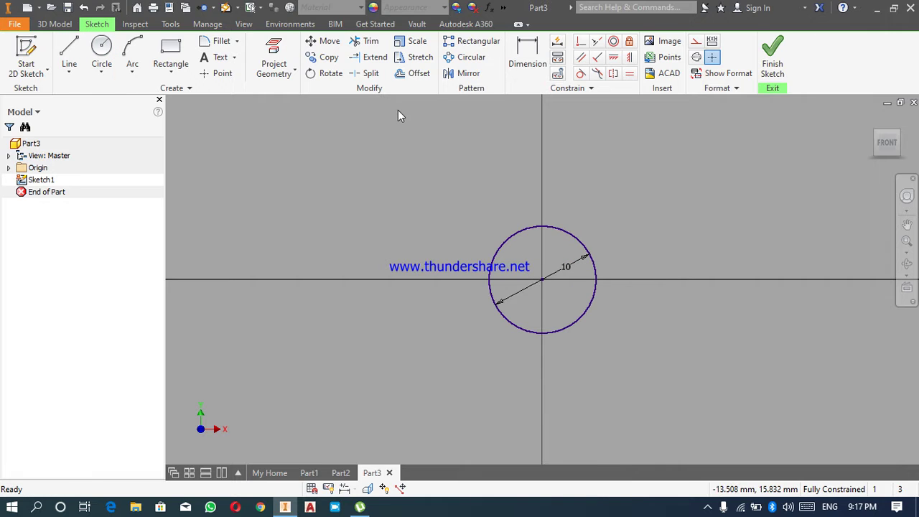
pyautogui.click(773, 56)
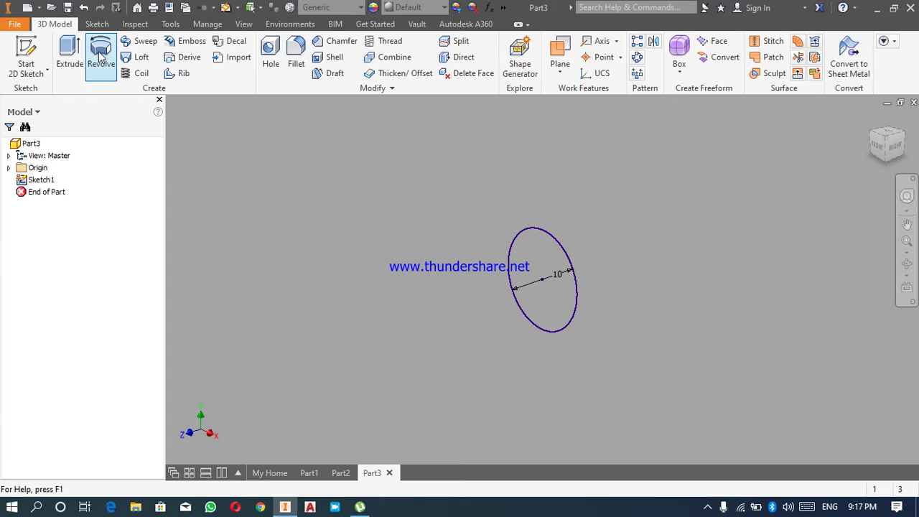
# - Extrude the circle to a distance of 100 mm as a new solid
pyautogui.click(63, 64)
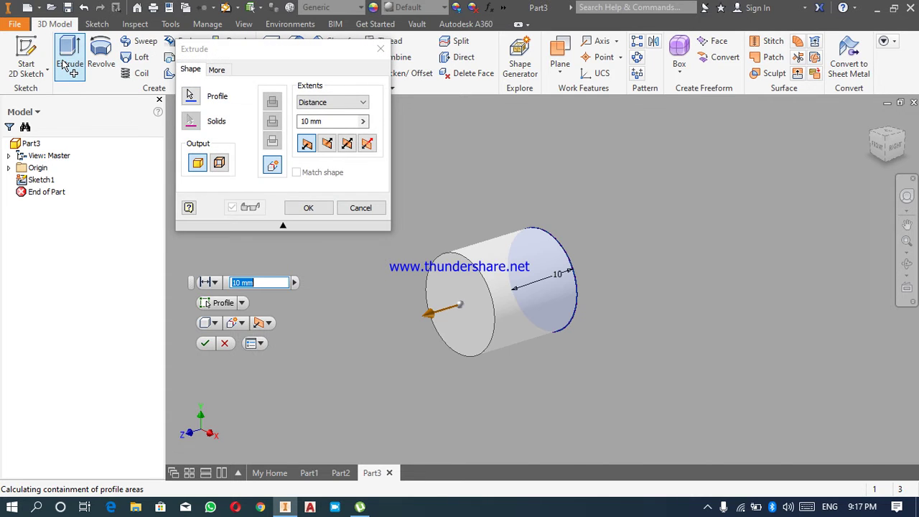
pyautogui.click(324, 121)
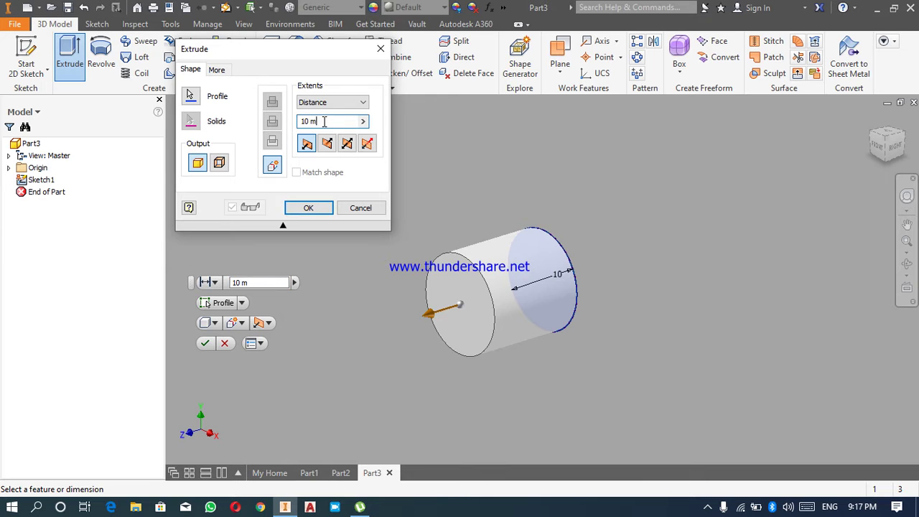
pyautogui.press('BackSpace')
pyautogui.press('BackSpace')
pyautogui.press('BackSpace')
pyautogui.press('BackSpace')
pyautogui.write('1')
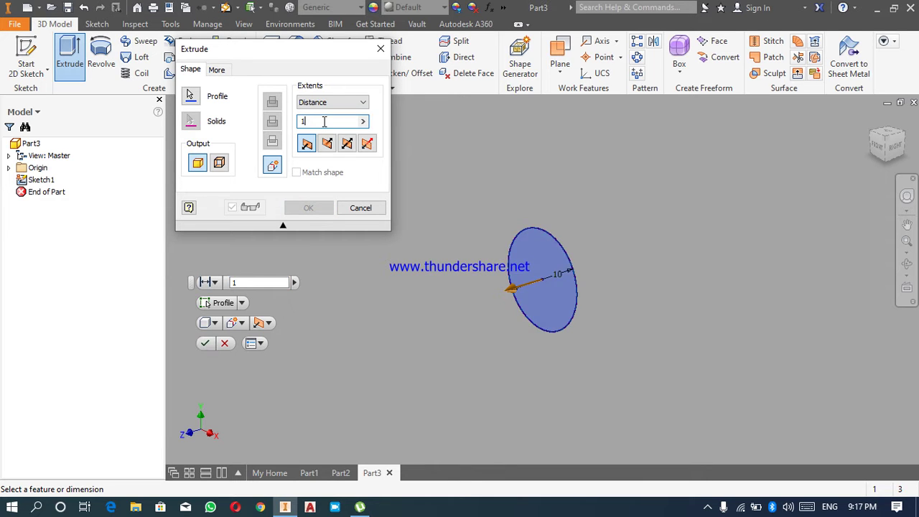
pyautogui.write('oo')
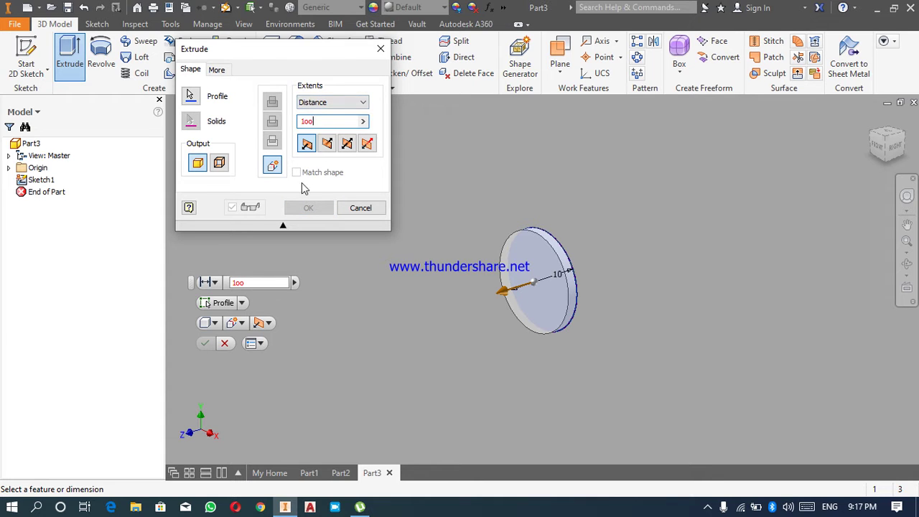
pyautogui.click(253, 281)
pyautogui.press('BackSpace')
pyautogui.press('BackSpace')
pyautogui.press('BackSpace')
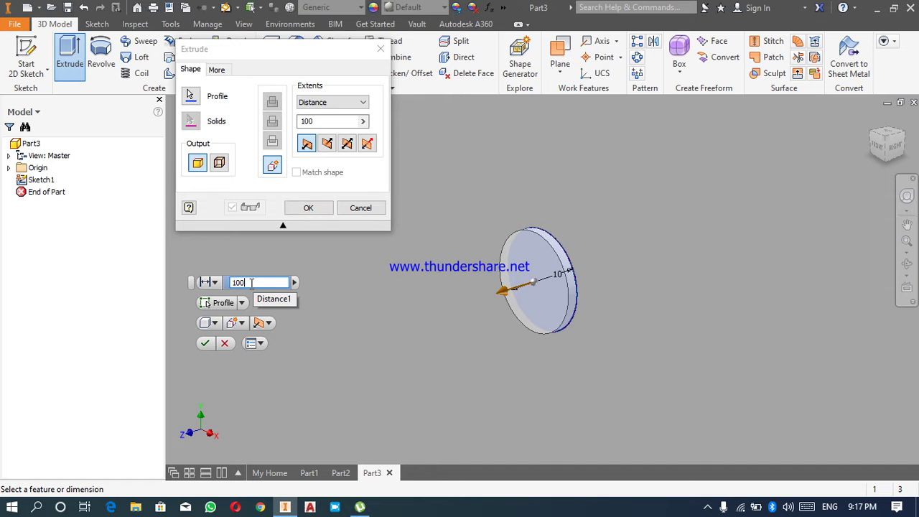
pyautogui.write('0')
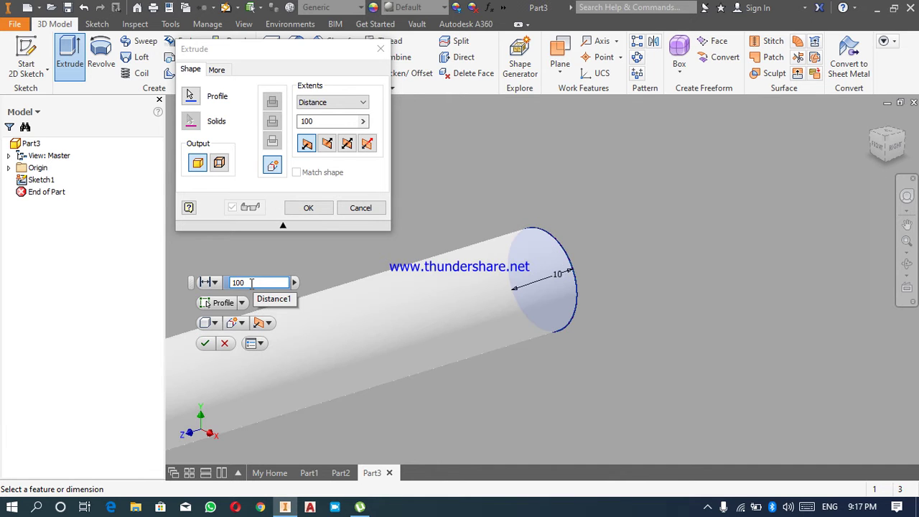
pyautogui.click(206, 345)
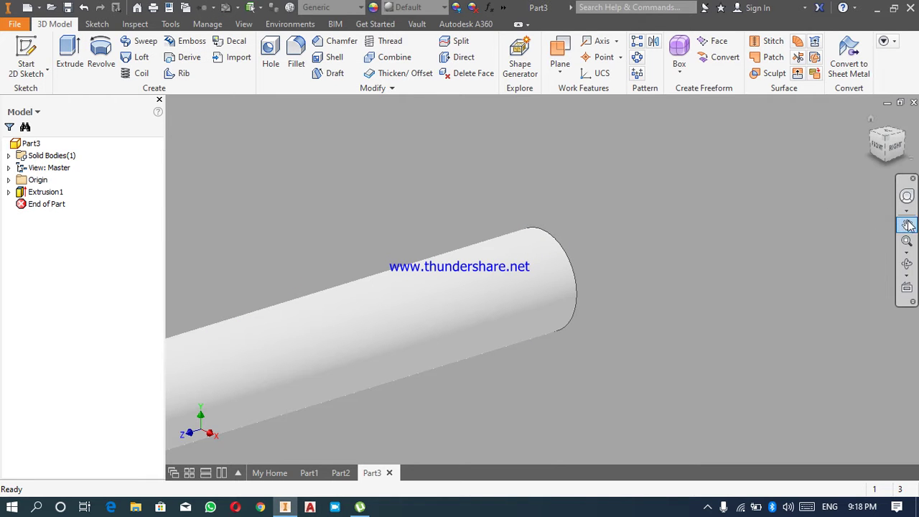
# - Make the origin YZ plane visible in the model
pyautogui.click(908, 225)
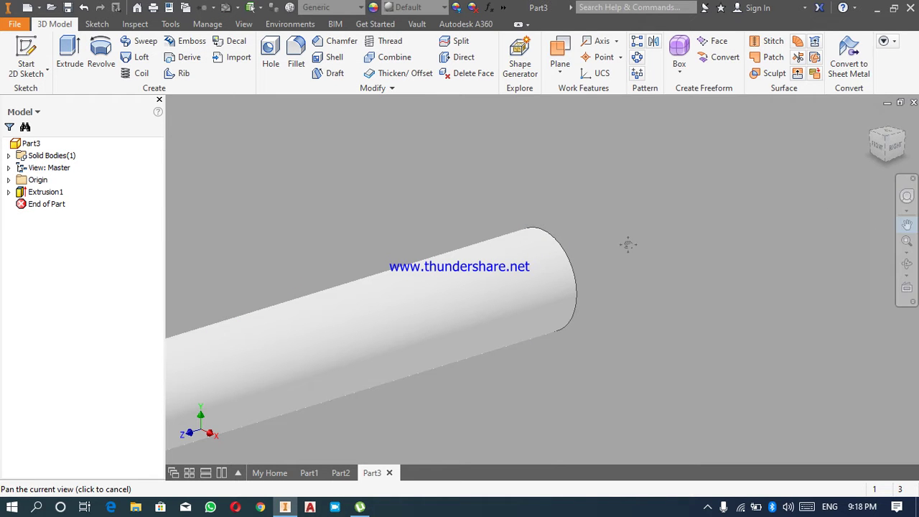
pyautogui.moveTo(441, 305); pyautogui.dragTo(803, 154)
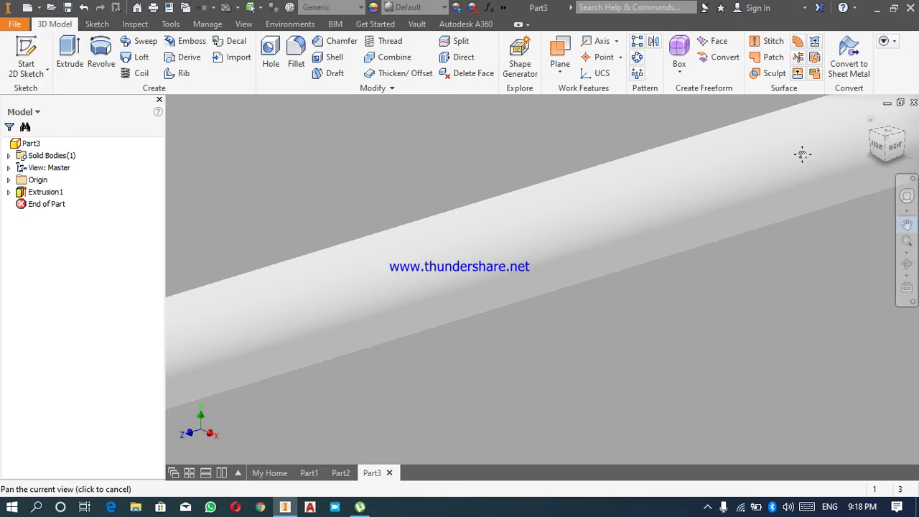
pyautogui.rightClick(803, 155)
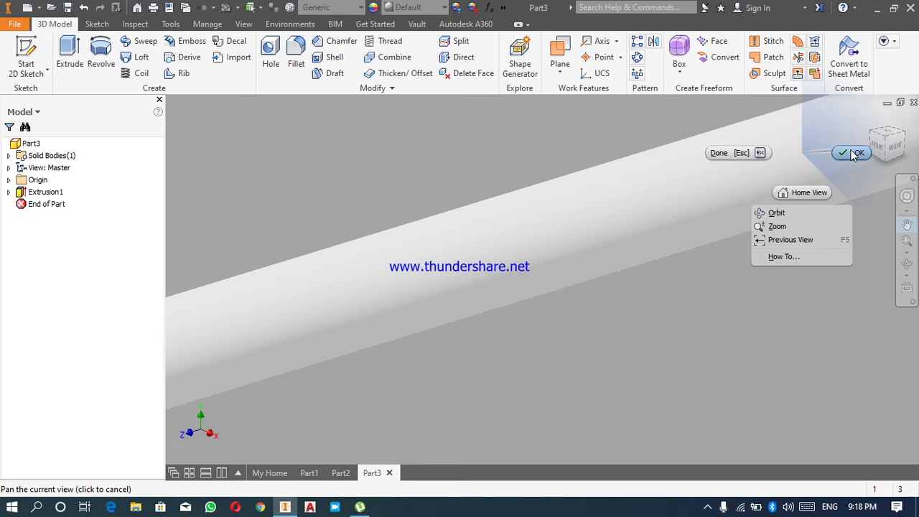
pyautogui.click(853, 154)
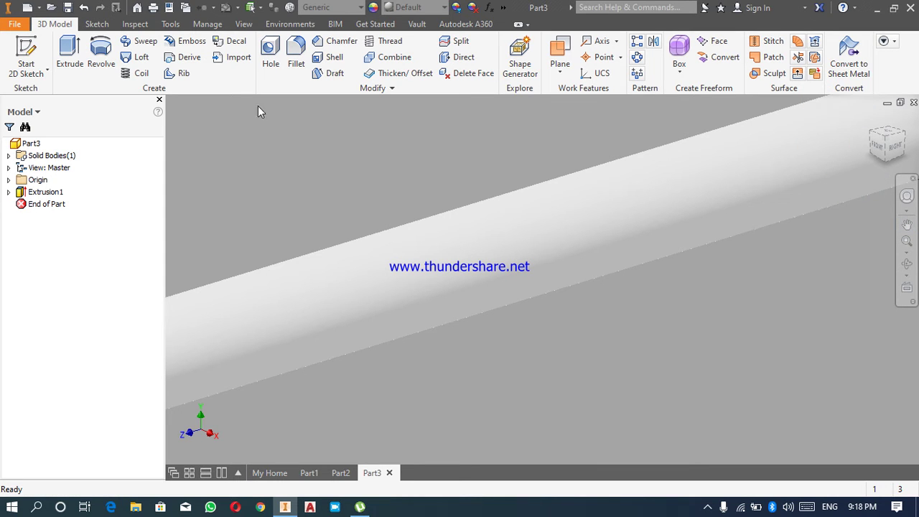
pyautogui.click(9, 181)
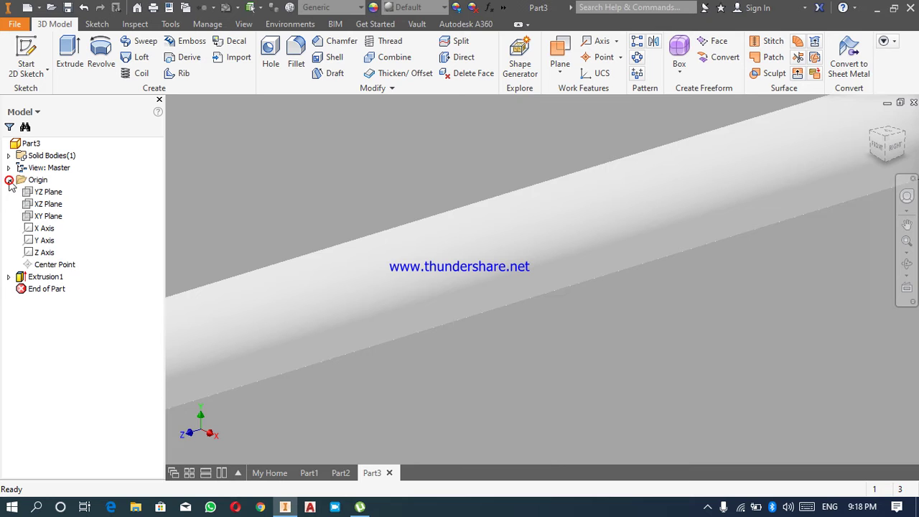
pyautogui.click(47, 194)
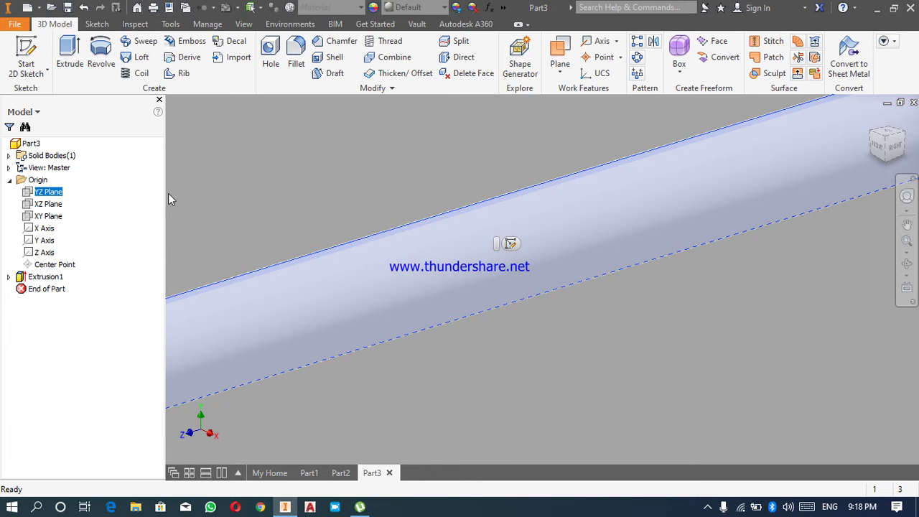
pyautogui.click(50, 193)
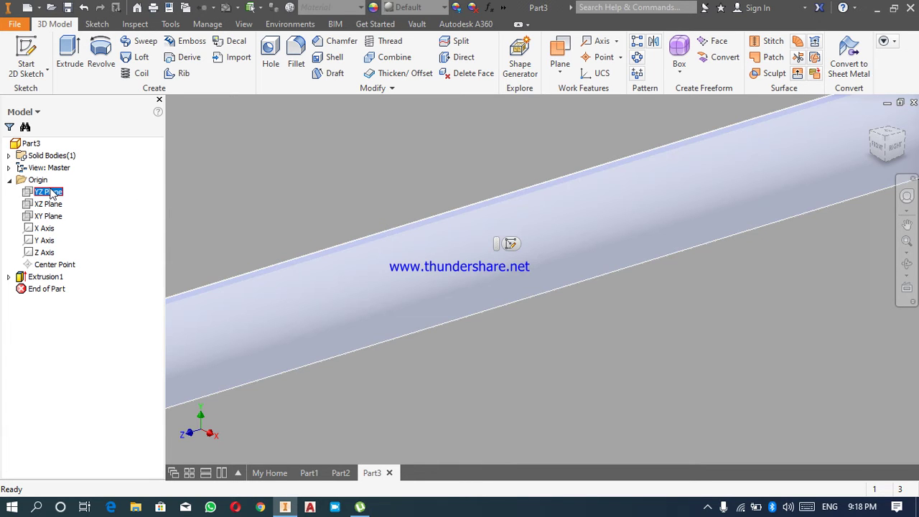
pyautogui.rightClick(50, 192)
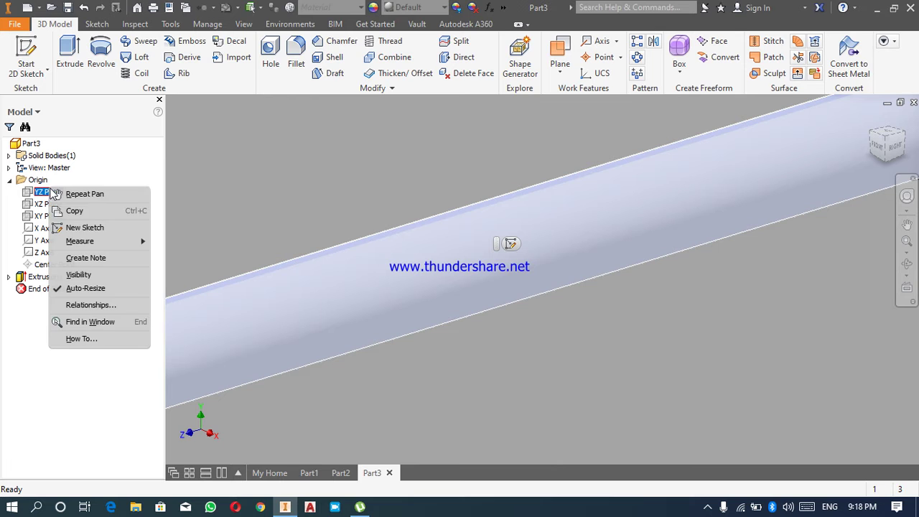
pyautogui.click(66, 276)
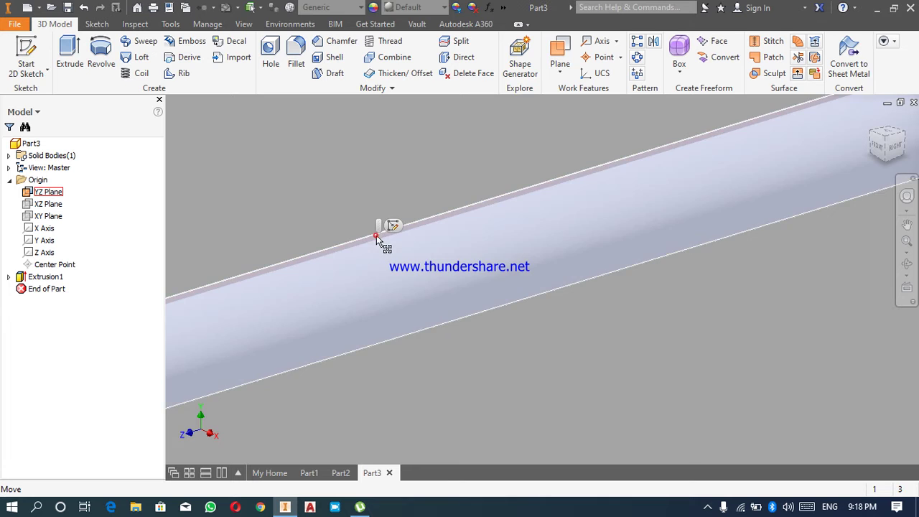
# - Start a new 2D sketch on the YZ plane through the rod
pyautogui.click(389, 228)
pyautogui.press('s')
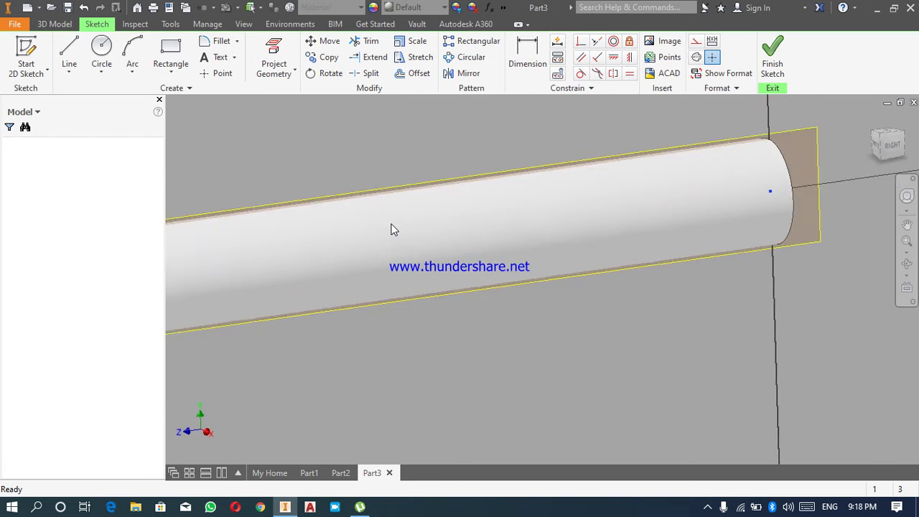
pyautogui.click(907, 223)
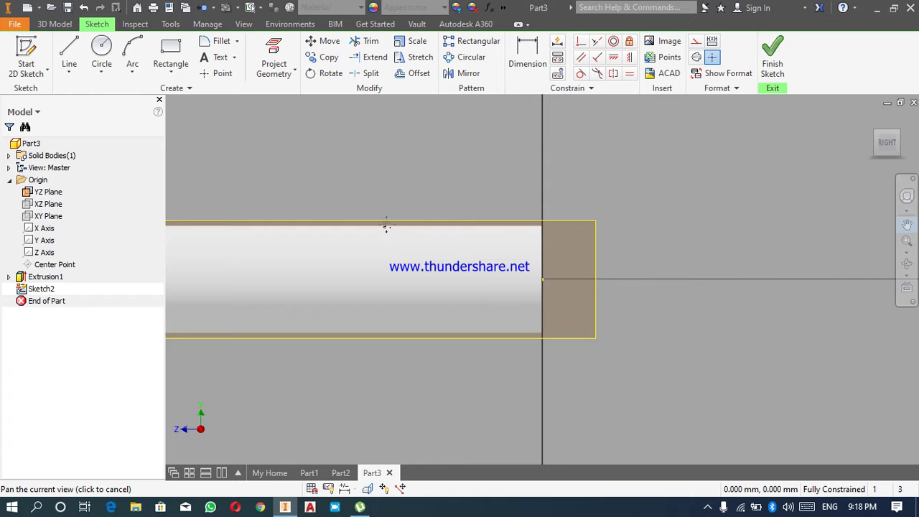
pyautogui.moveTo(381, 219); pyautogui.dragTo(772, 227)
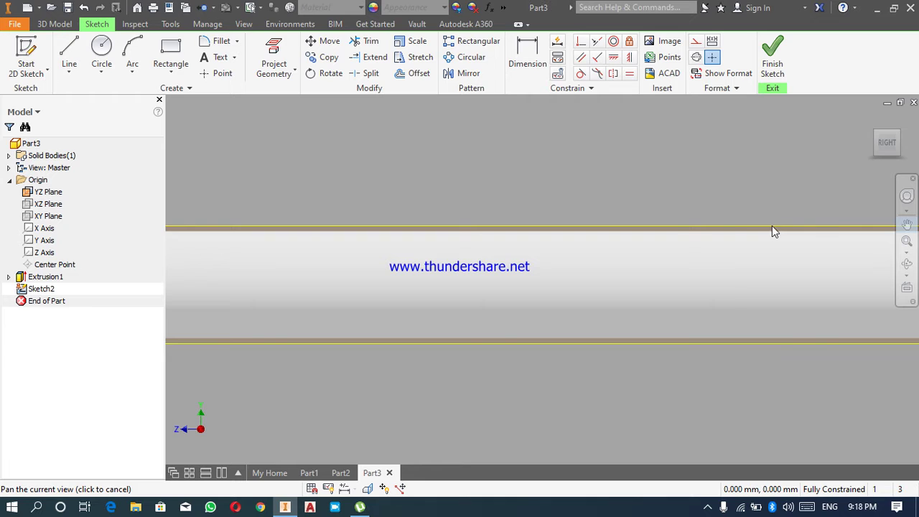
pyautogui.rightClick(773, 228)
pyautogui.click(814, 226)
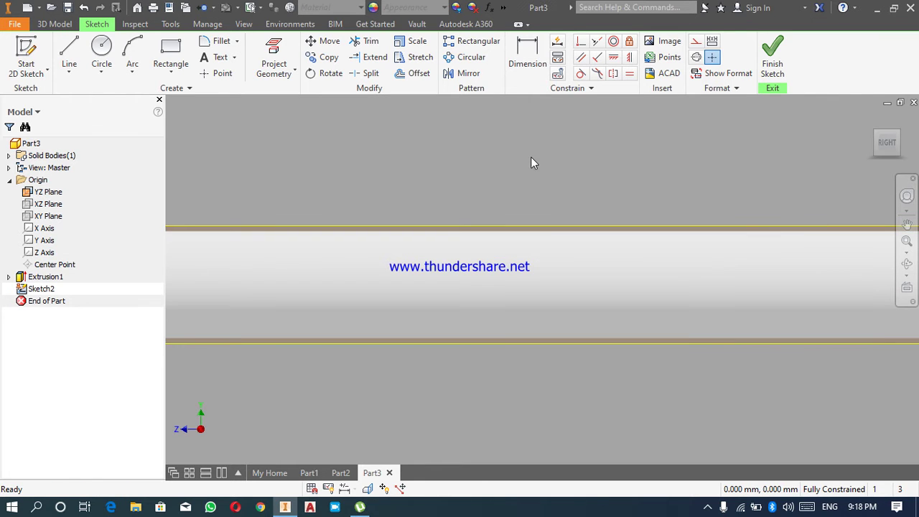
# - Draw a vertical line about 12.7 mm long across the rod's full diameter and finish the sketch
pyautogui.click(71, 55)
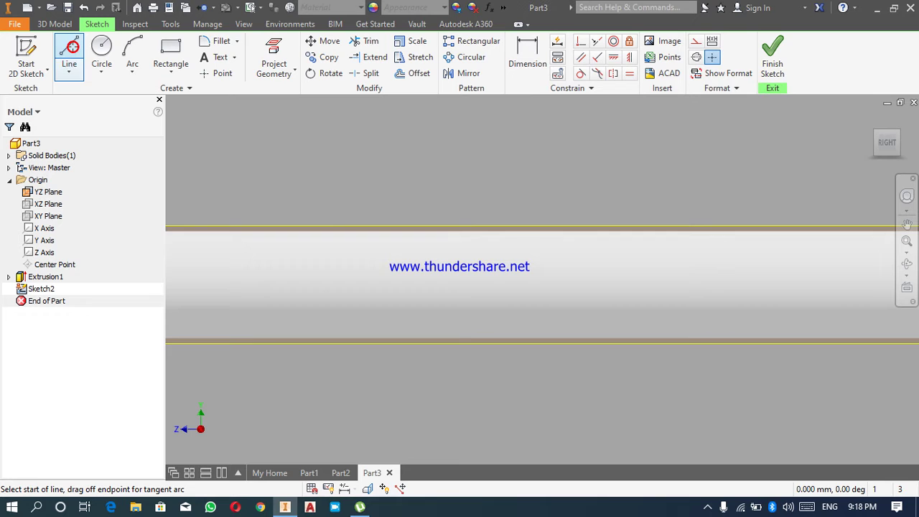
pyautogui.click(490, 213)
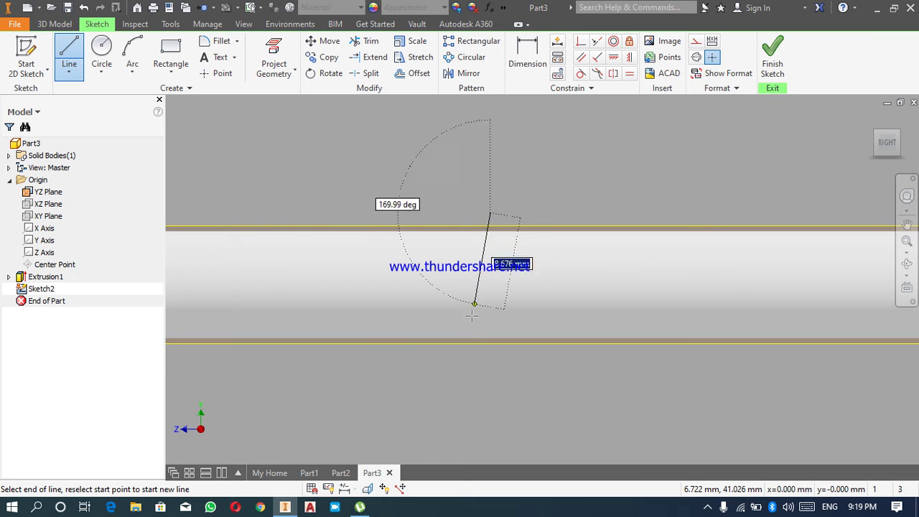
pyautogui.click(491, 348)
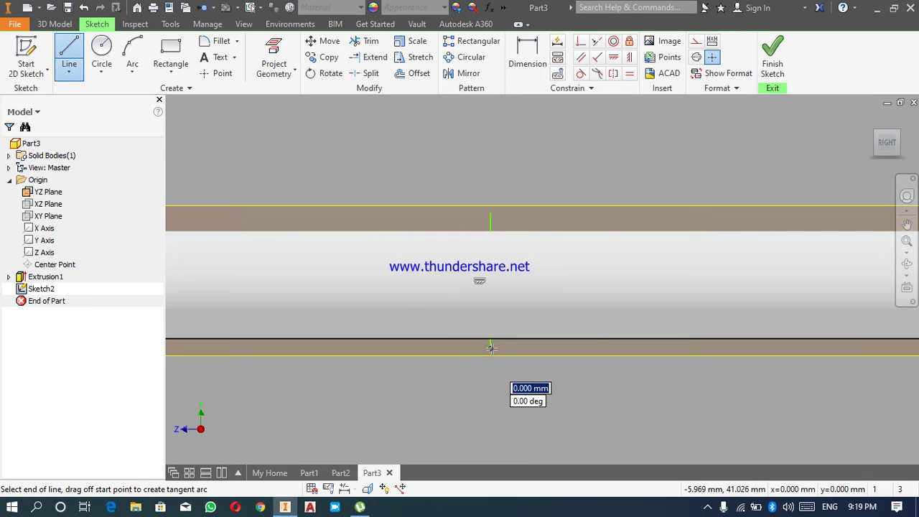
pyautogui.rightClick(492, 348)
pyautogui.click(545, 349)
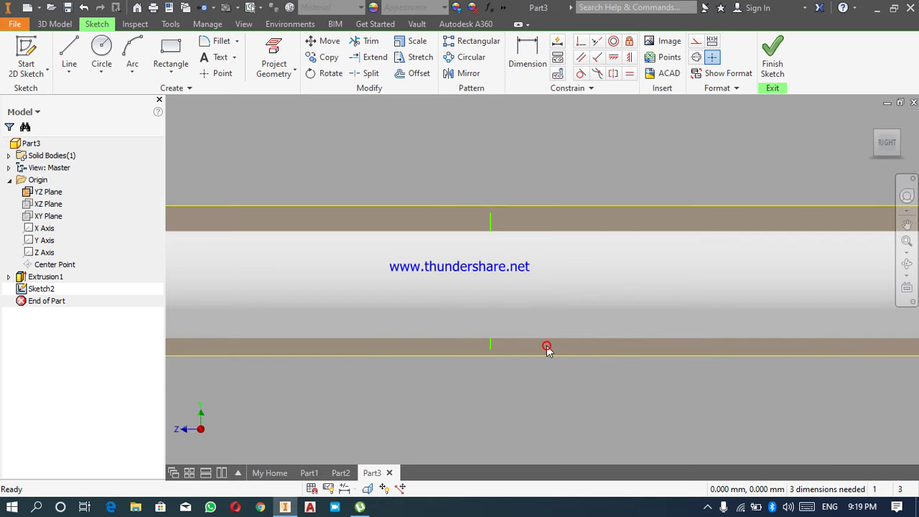
pyautogui.click(774, 65)
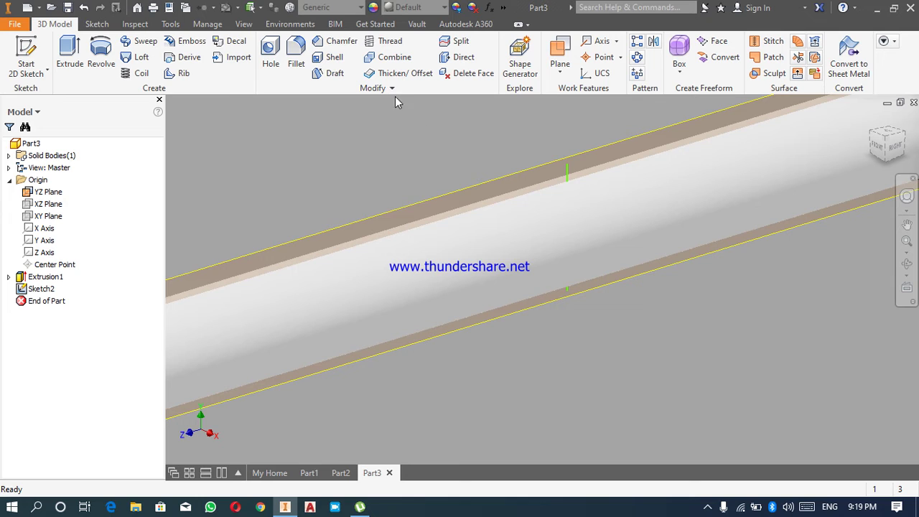
# - Start the Bend Part command and select the sketched vertical line across the rod as the bend line
pyautogui.click(393, 89)
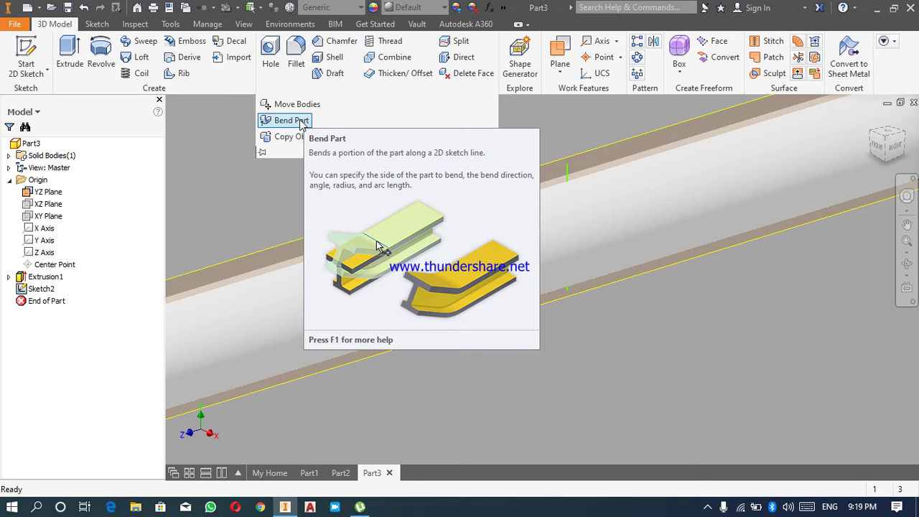
pyautogui.click(300, 121)
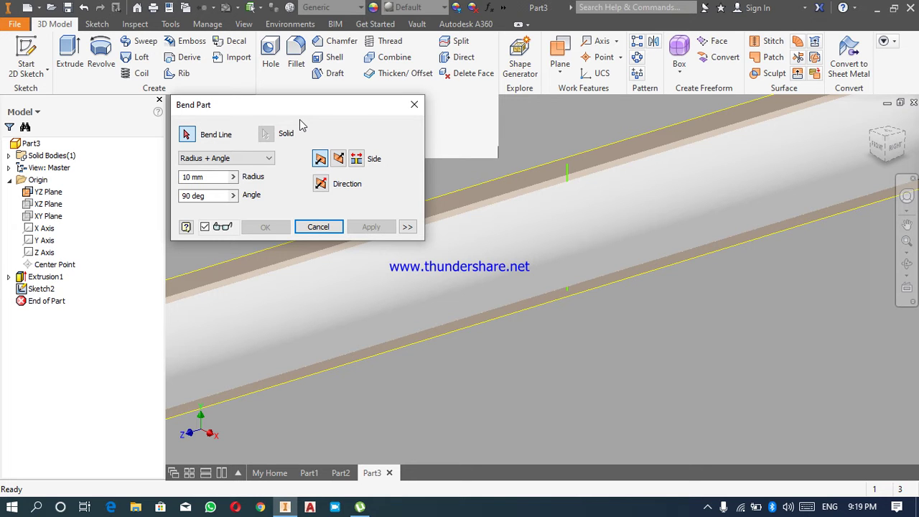
pyautogui.click(568, 170)
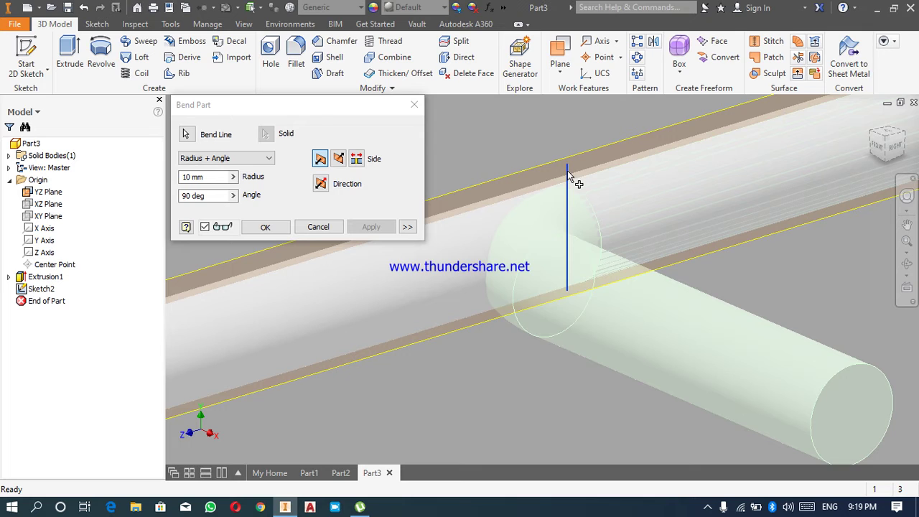
# - Set the bend radius to 6 mm and show the whole rod in the home view
pyautogui.click(192, 179)
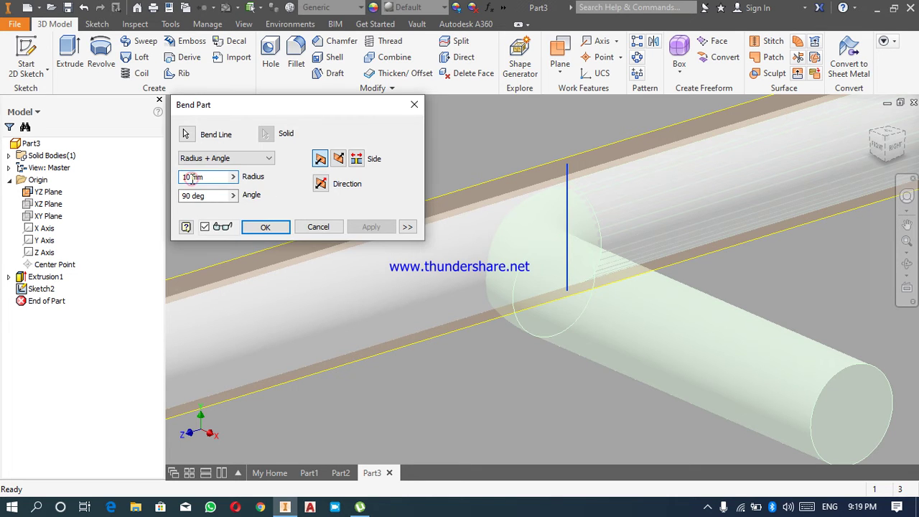
pyautogui.press('BackSpace')
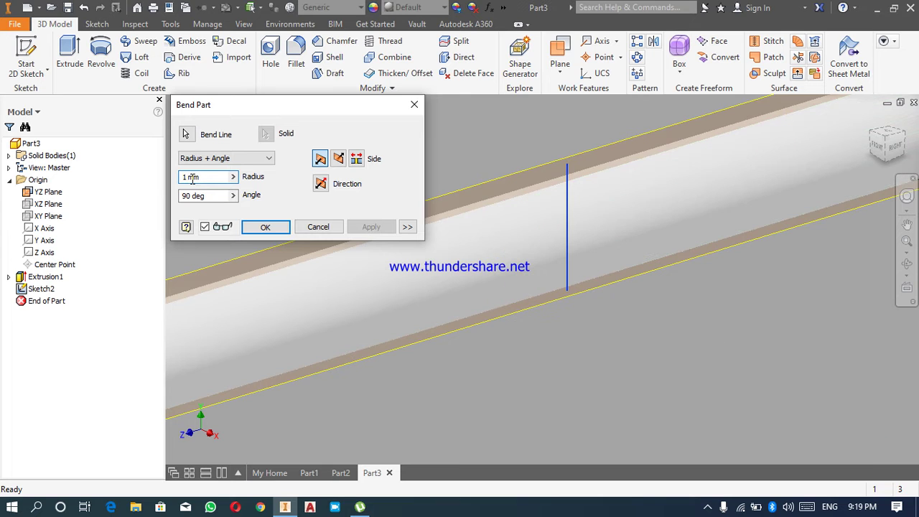
pyautogui.press('BackSpace')
pyautogui.write('5')
pyautogui.press('BackSpace')
pyautogui.write('6')
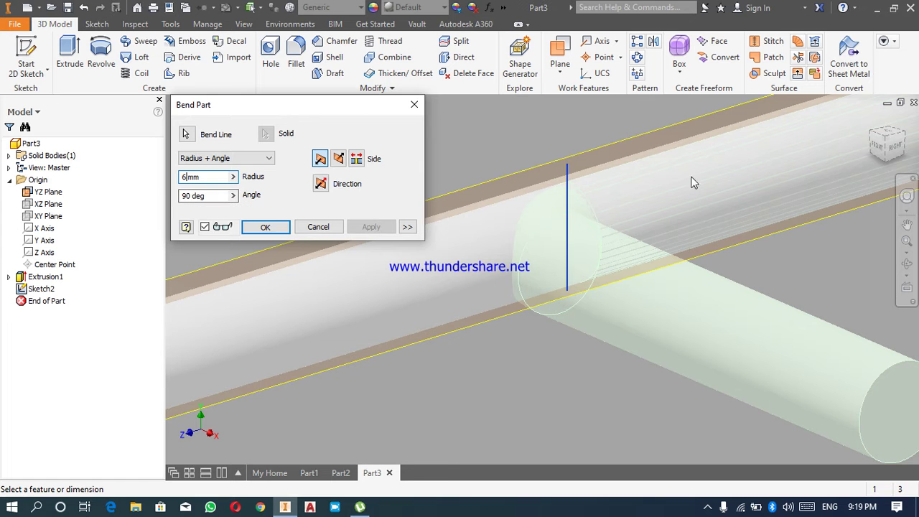
pyautogui.click(874, 124)
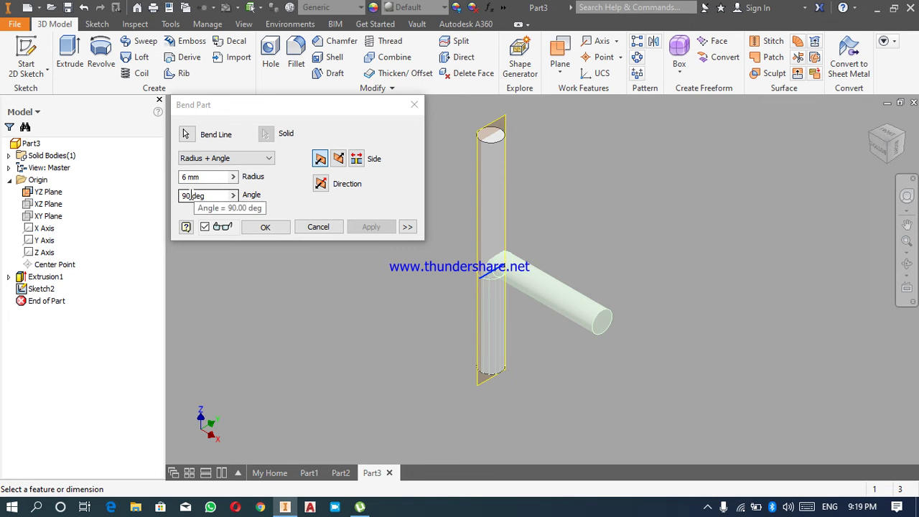
# - Set the bend angle to 45 degrees
pyautogui.click(191, 196)
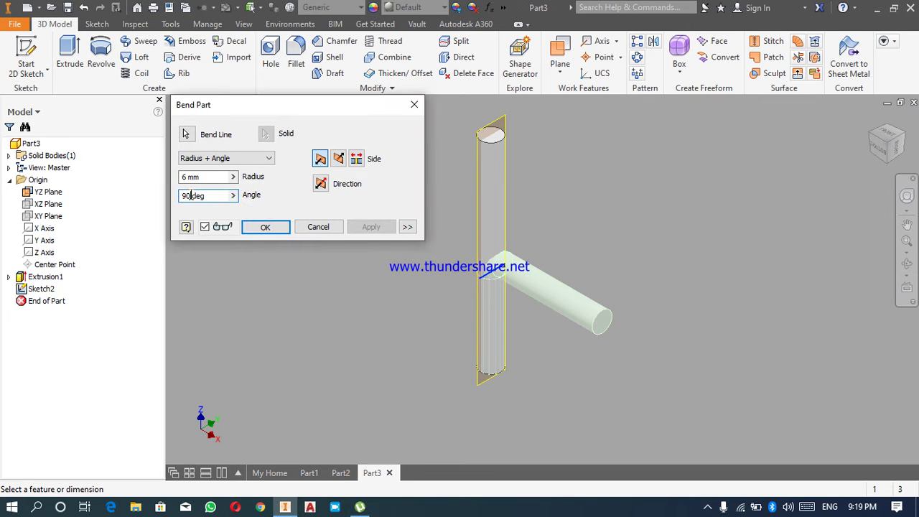
pyautogui.press('BackSpace')
pyautogui.press('BackSpace')
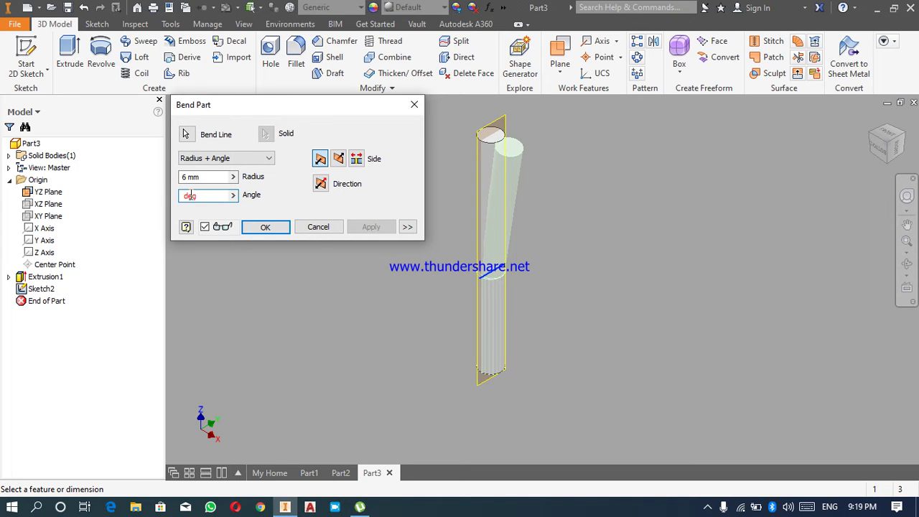
pyautogui.write('4 ')
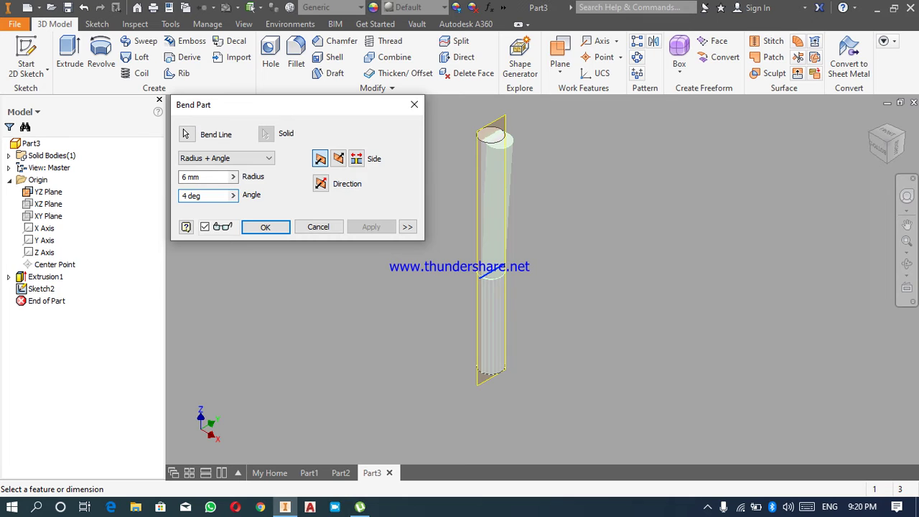
pyautogui.write('5')
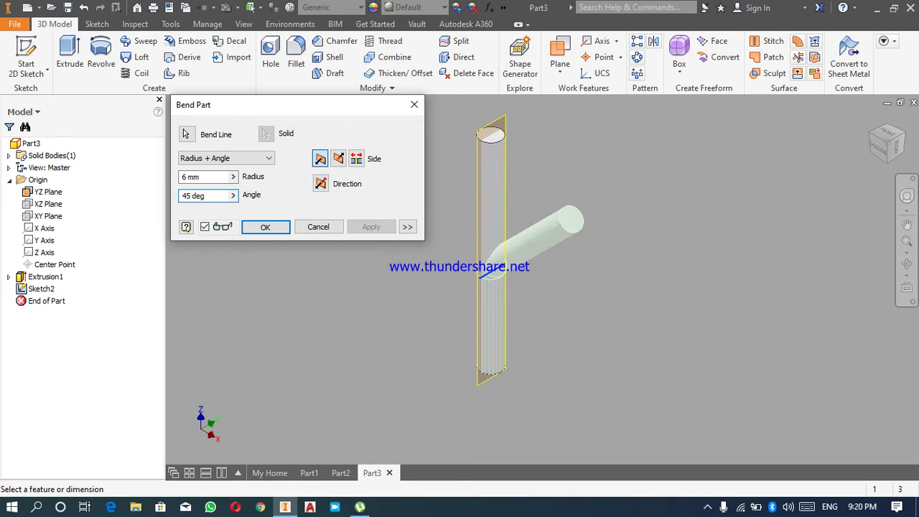
# - Try bending each side of the line and both sides together, and flip the two-sided bend's direction and back
pyautogui.click(339, 159)
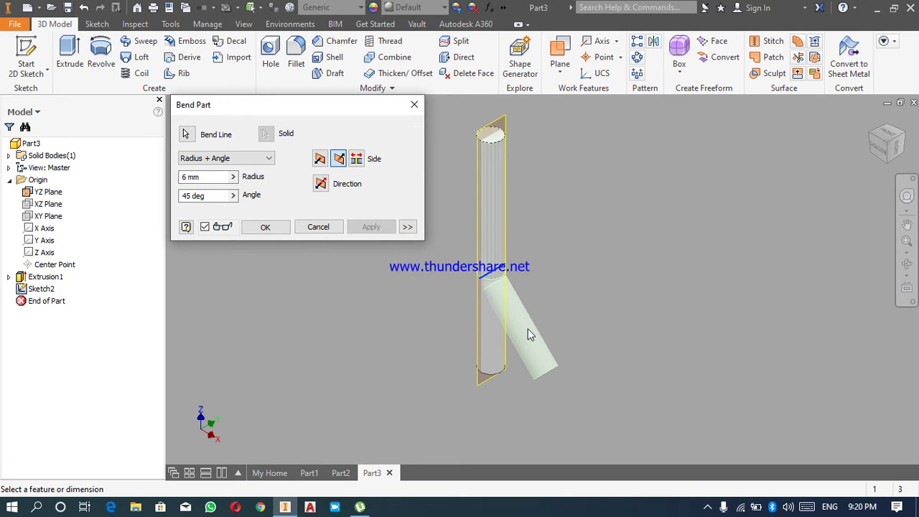
pyautogui.click(319, 159)
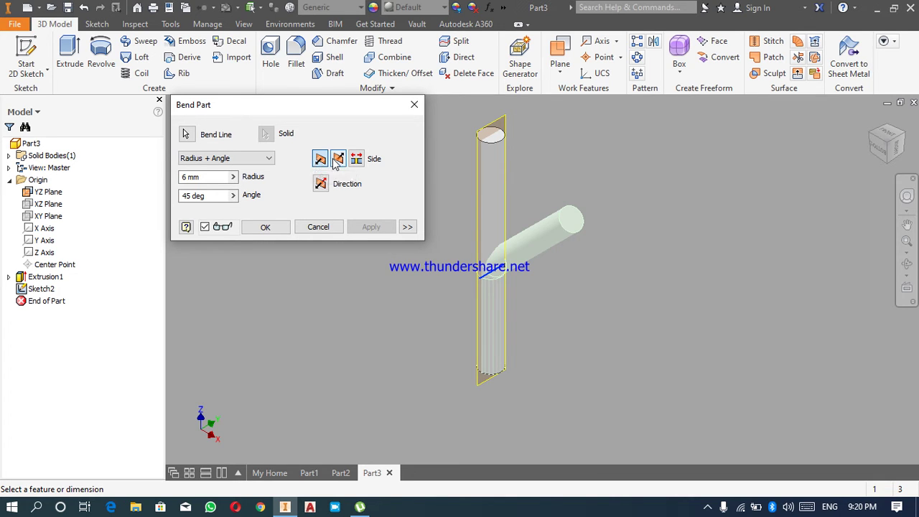
pyautogui.click(337, 160)
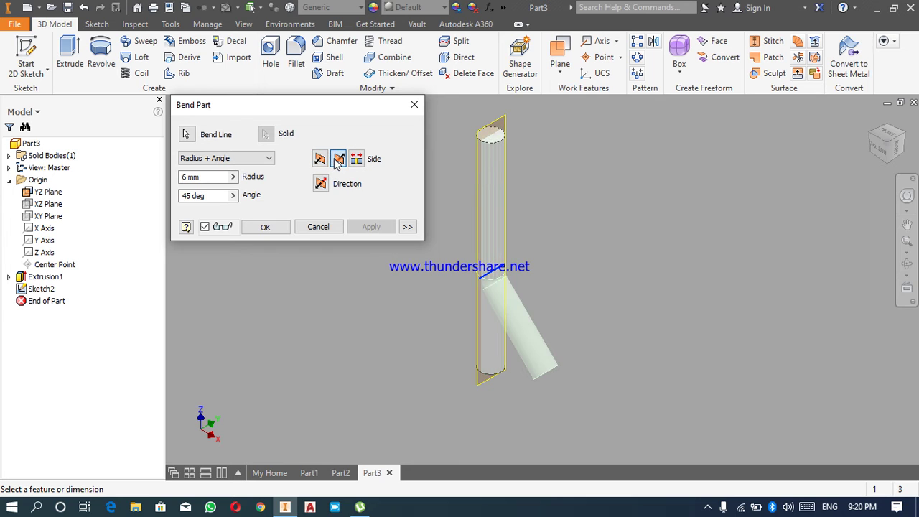
pyautogui.click(356, 158)
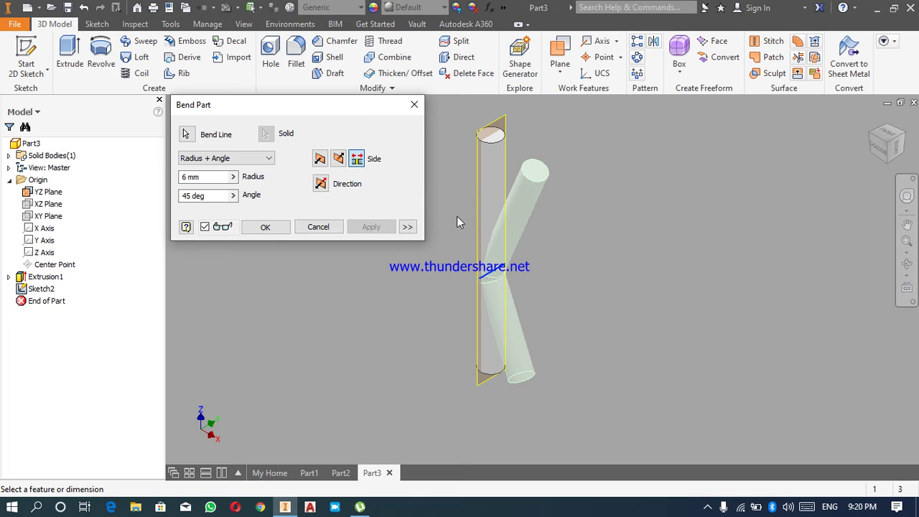
pyautogui.click(321, 184)
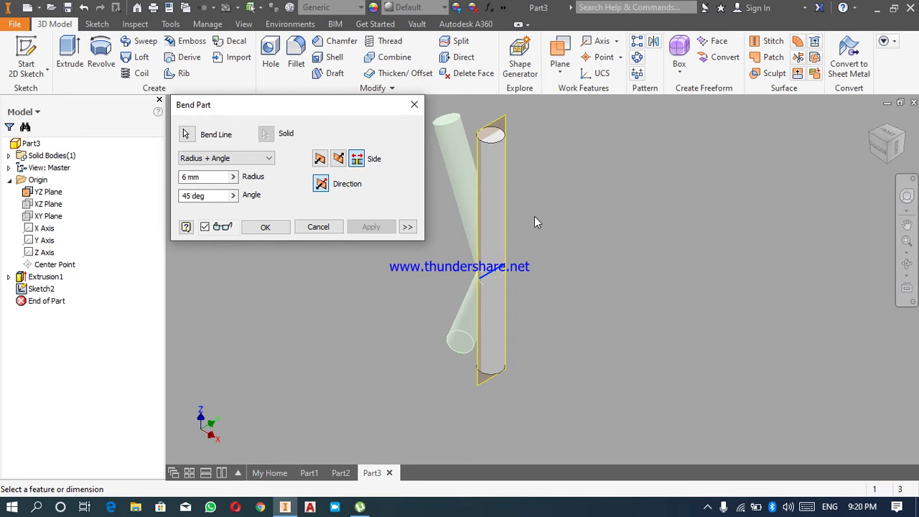
pyautogui.click(321, 184)
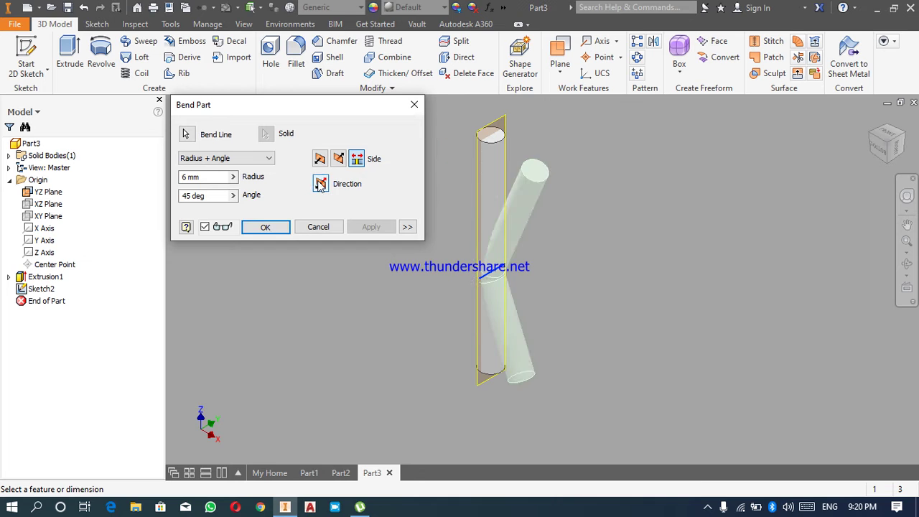
# - Set the angle of the two-sided bend to 90 degrees
pyautogui.click(186, 196)
pyautogui.press('Delete')
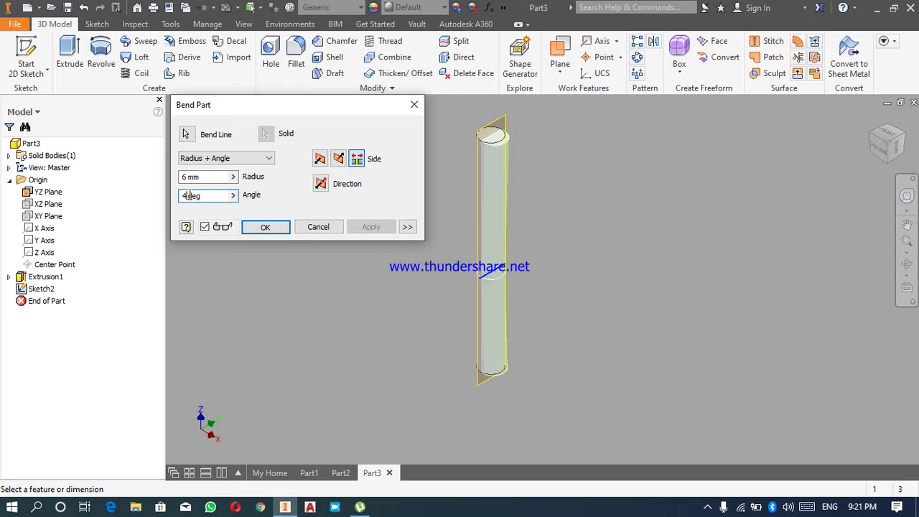
pyautogui.press('BackSpace')
pyautogui.write('90')
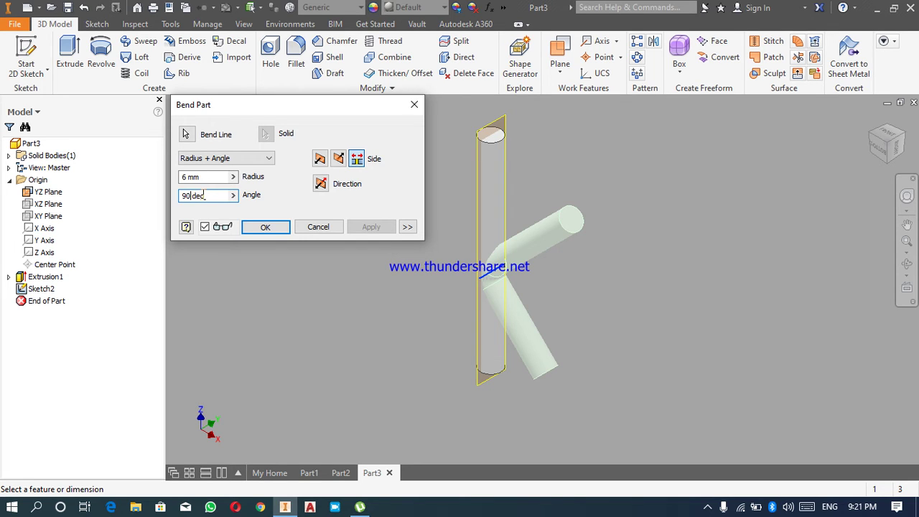
pyautogui.press('BackSpace')
# - Compare the 90-degree bend on each single side of the line, ending with the rod's upper half bent
pyautogui.click(321, 160)
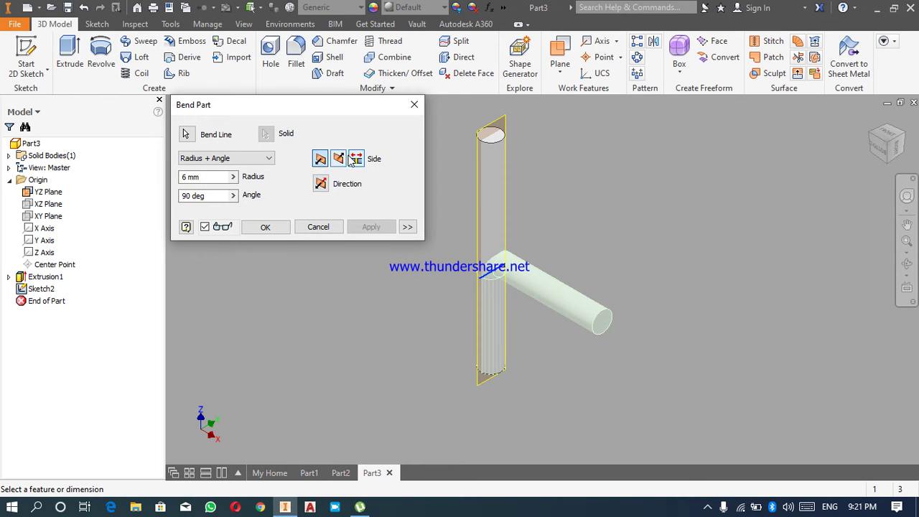
pyautogui.click(341, 159)
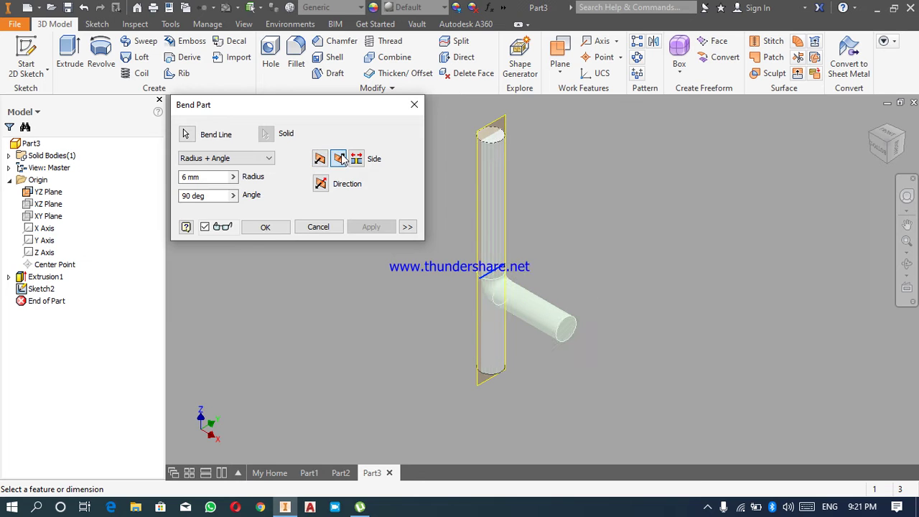
pyautogui.click(320, 159)
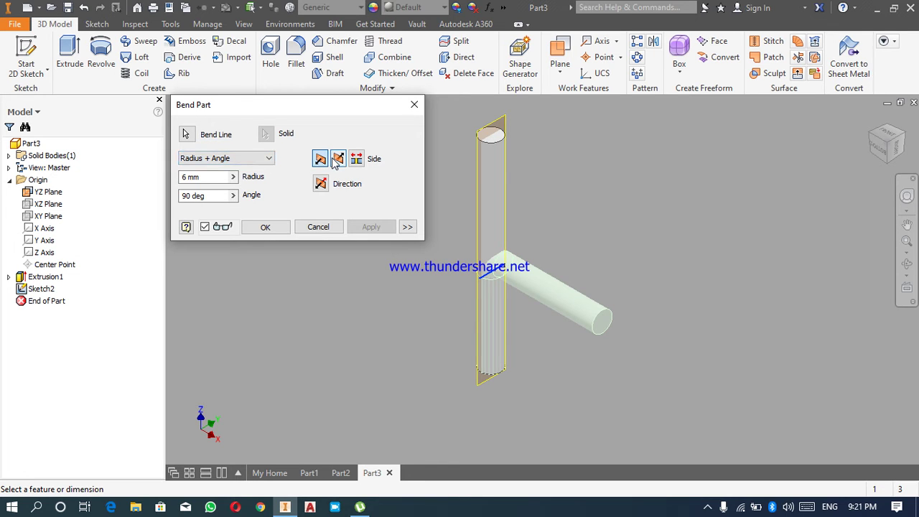
# - Define the bend by Radius + Arc Length and set the arc length to 15 mm
pyautogui.click(270, 160)
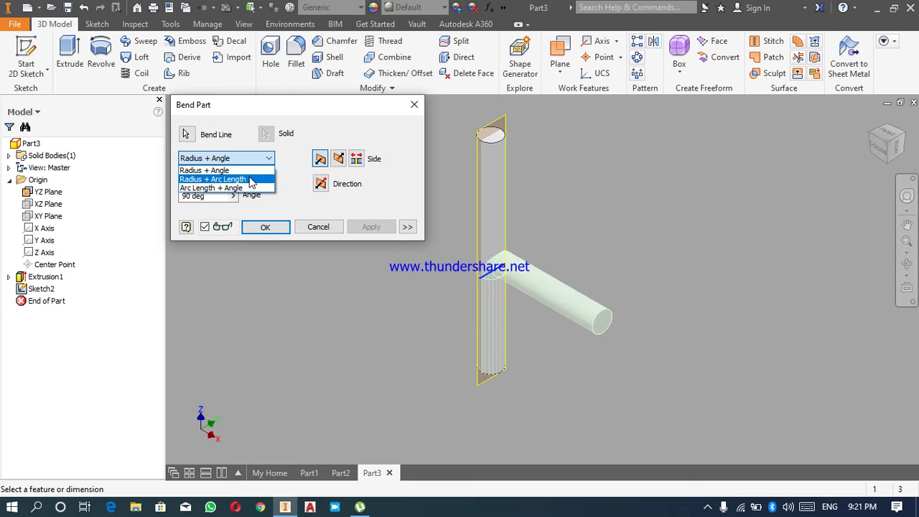
pyautogui.click(251, 179)
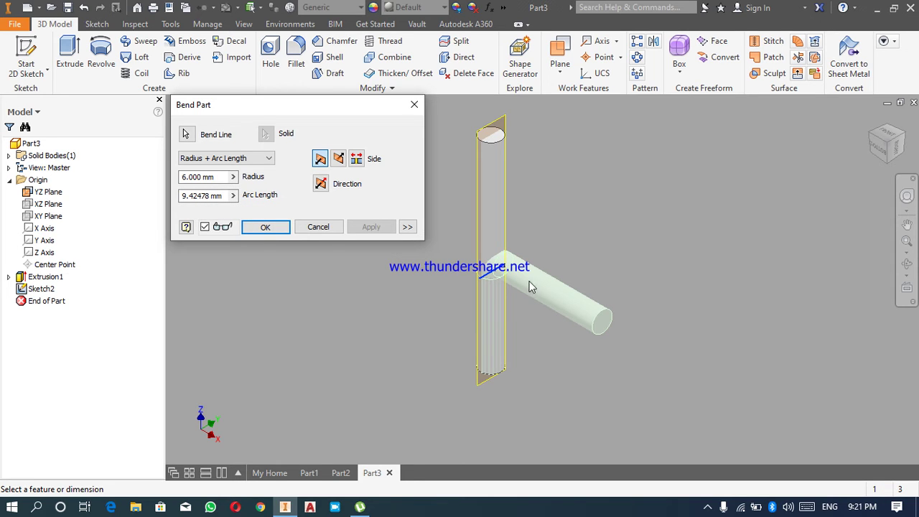
pyautogui.doubleClick(209, 195)
pyautogui.press('BackSpace')
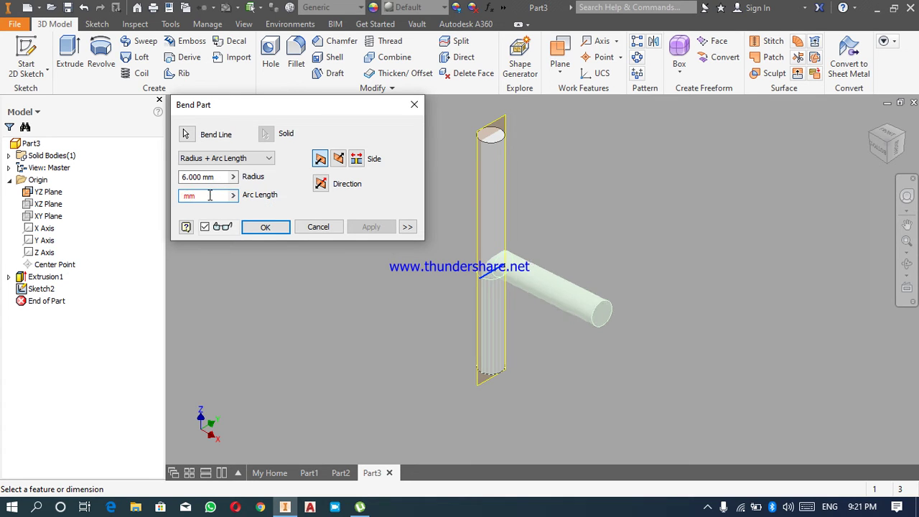
pyautogui.write('1 ')
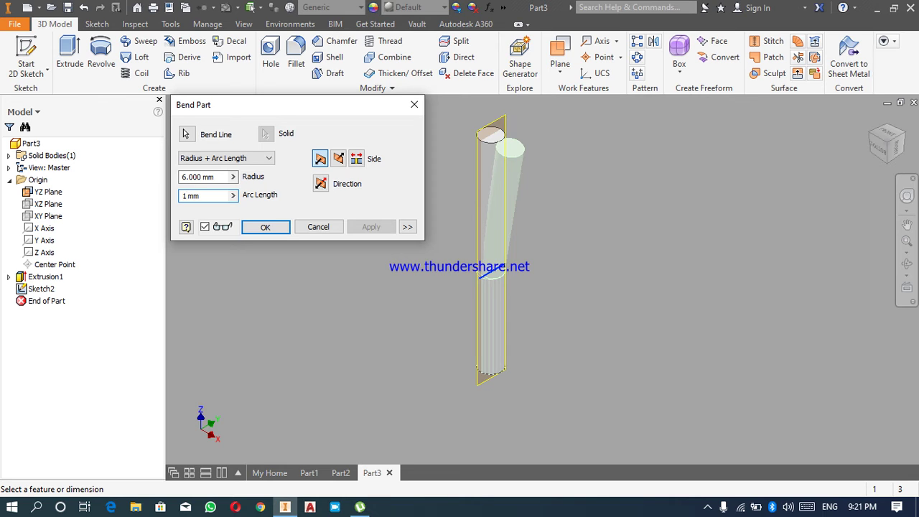
pyautogui.write('5')
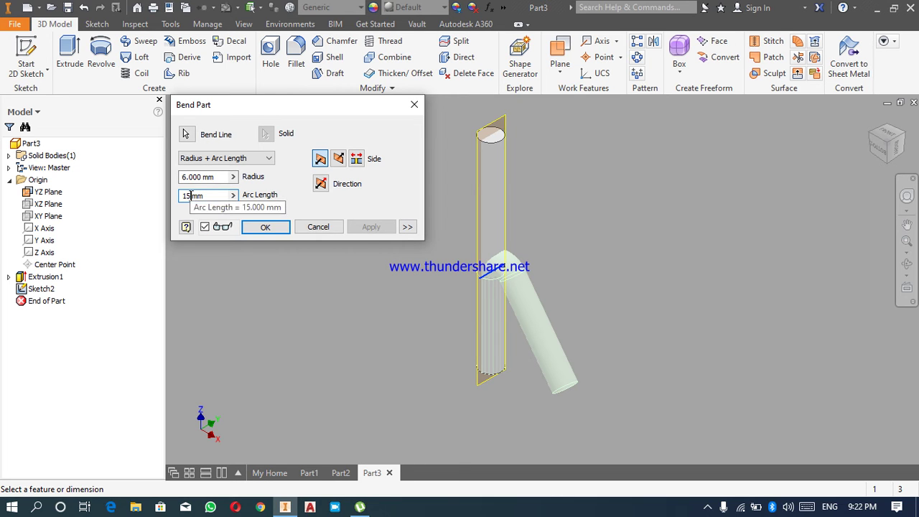
# - Try an arc length of 100 mm for the bend
pyautogui.press('BackSpace')
pyautogui.press('BackSpace')
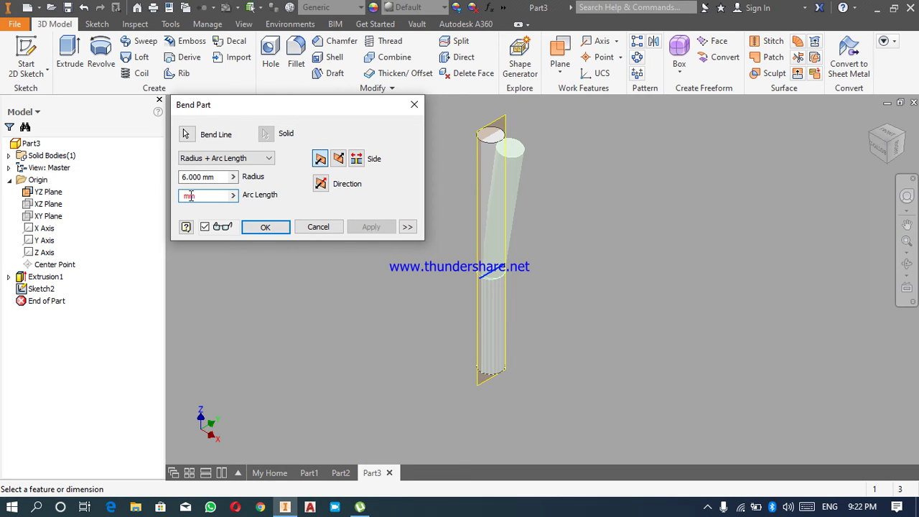
pyautogui.write('100')
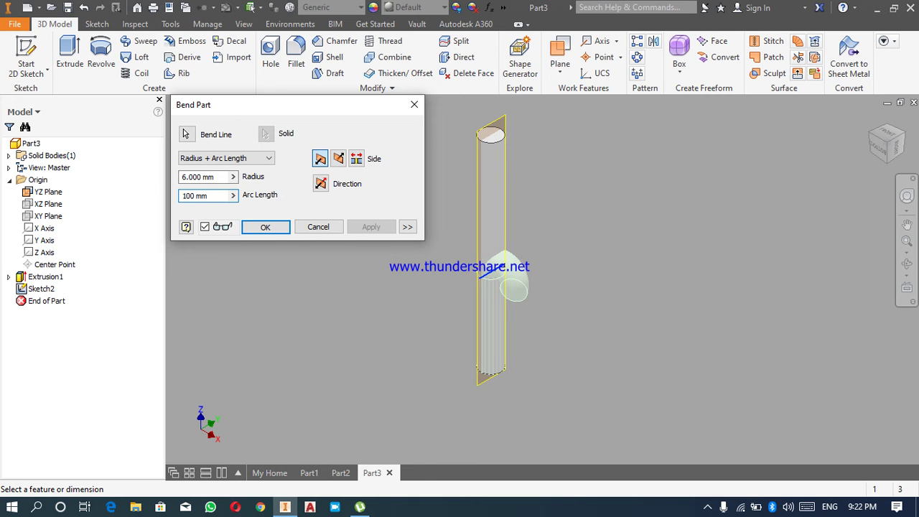
# - Set the bend's arc length to 10 mm
pyautogui.press('BackSpace')
pyautogui.press('BackSpace')
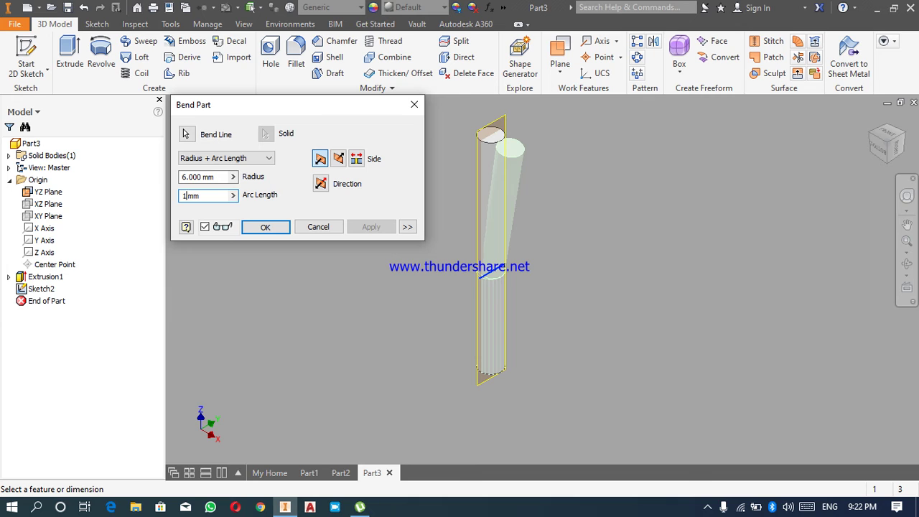
pyautogui.press('BackSpace')
pyautogui.write('10')
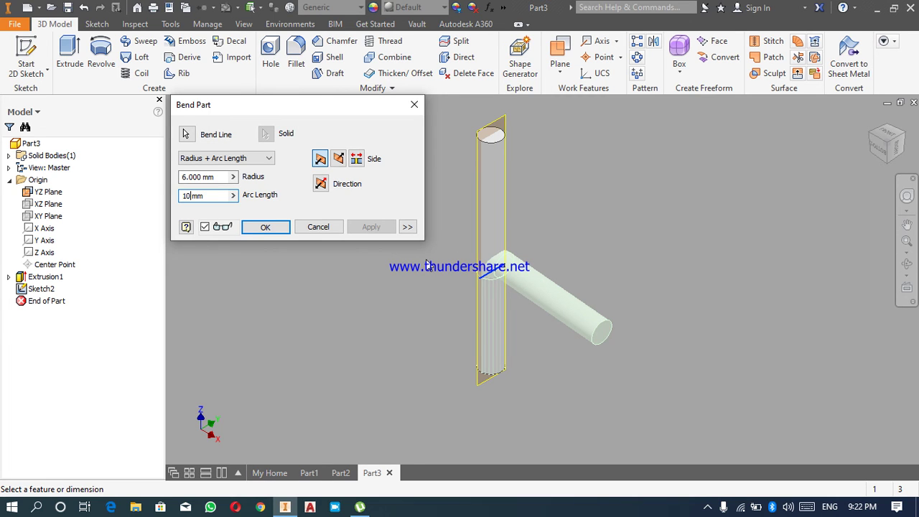
# - Define the bend by Arc Length + Angle and set the arc length to 20 mm
pyautogui.click(269, 158)
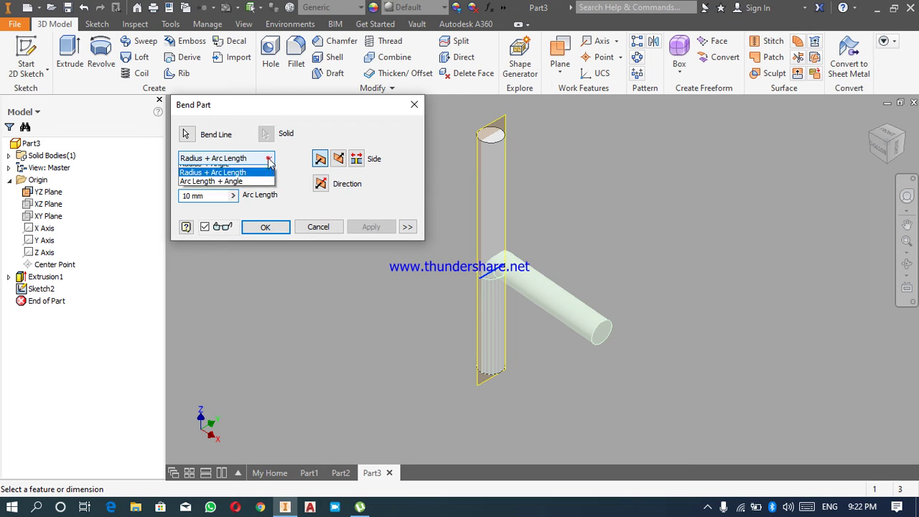
pyautogui.click(241, 188)
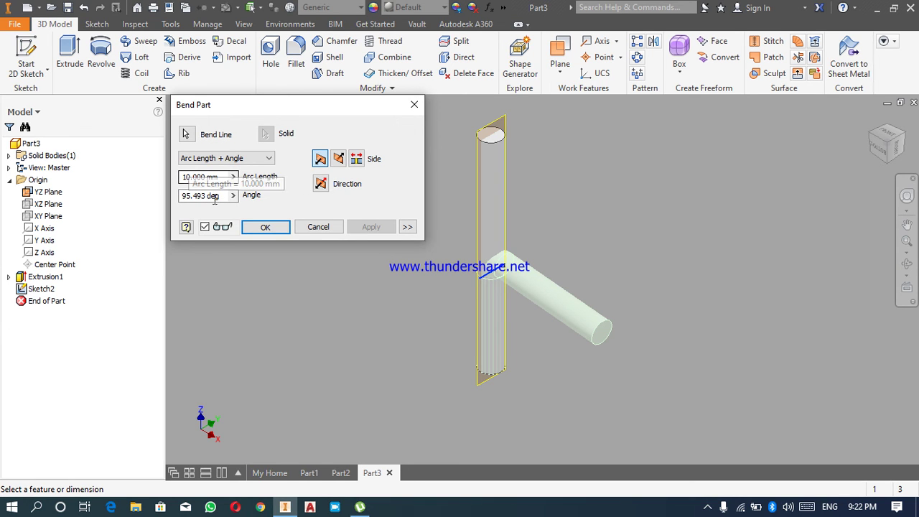
pyautogui.click(193, 178)
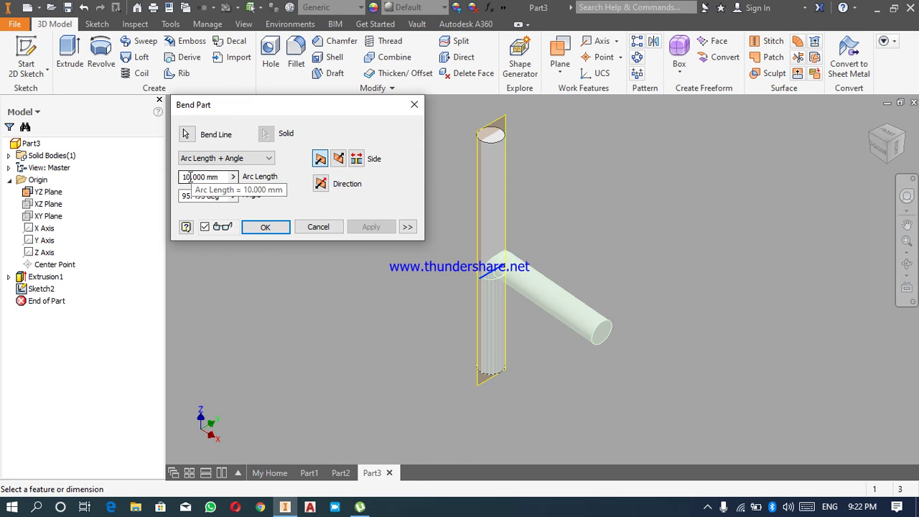
pyautogui.press('BackSpace')
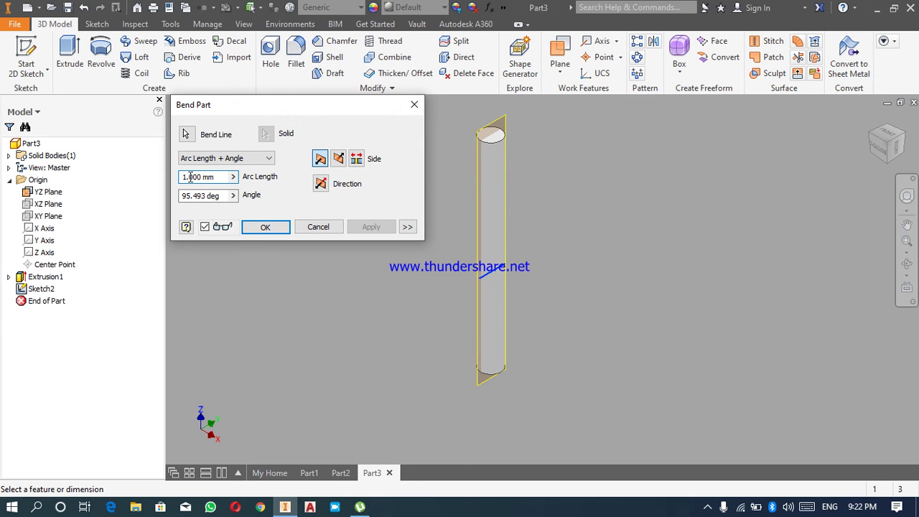
pyautogui.press('BackSpace')
pyautogui.write('20')
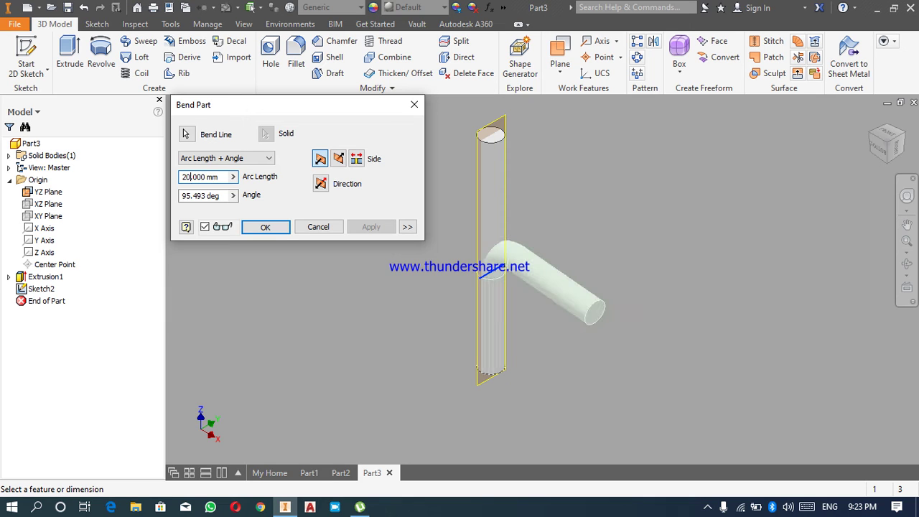
# - Set the bend angle to 45.493 degrees
pyautogui.click(190, 195)
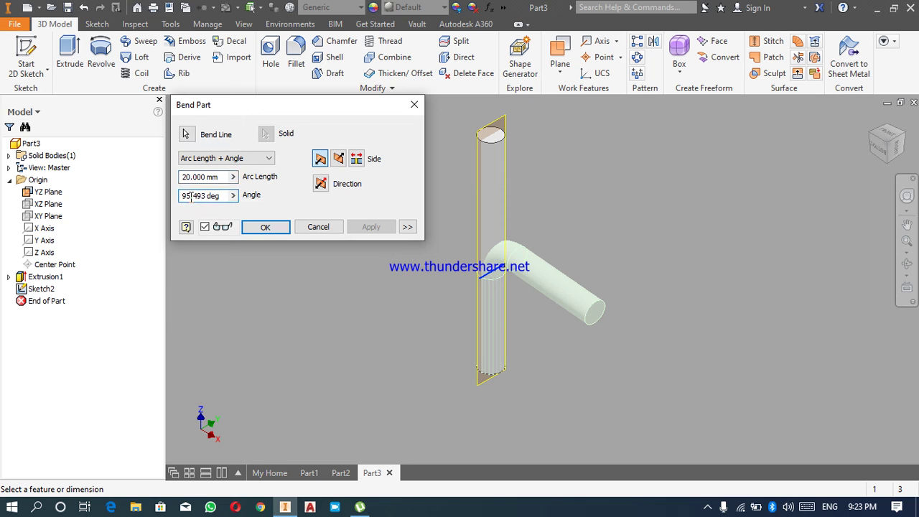
pyautogui.press('BackSpace')
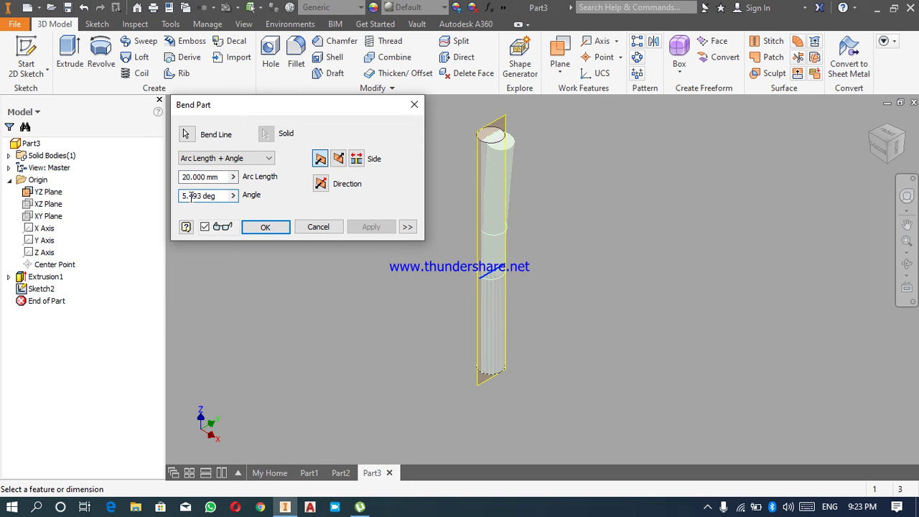
pyautogui.write('4')
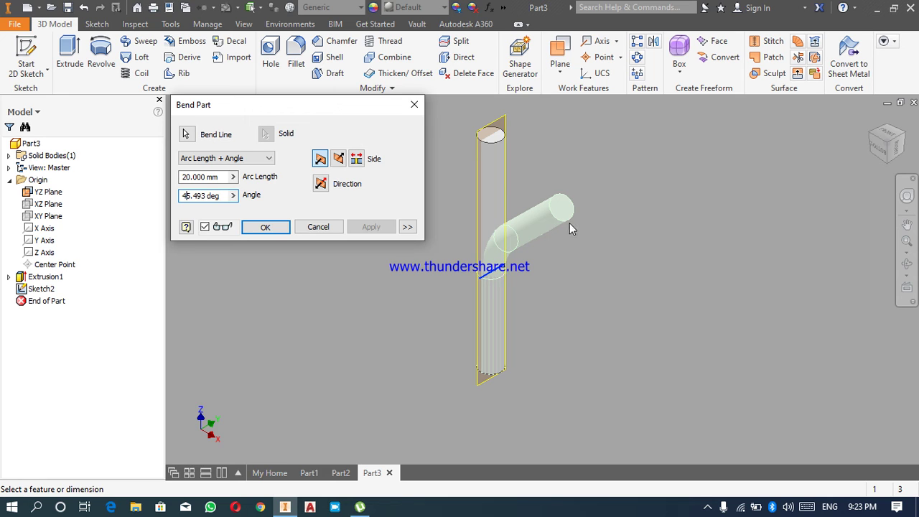
# - Try both bend directions on the rod's upper half and on its lower half, restoring the original direction each time
pyautogui.click(321, 183)
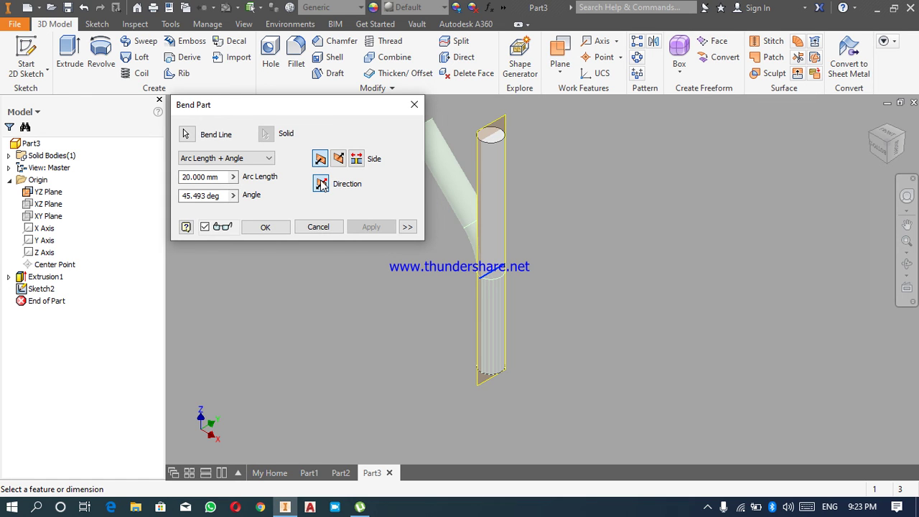
pyautogui.click(321, 183)
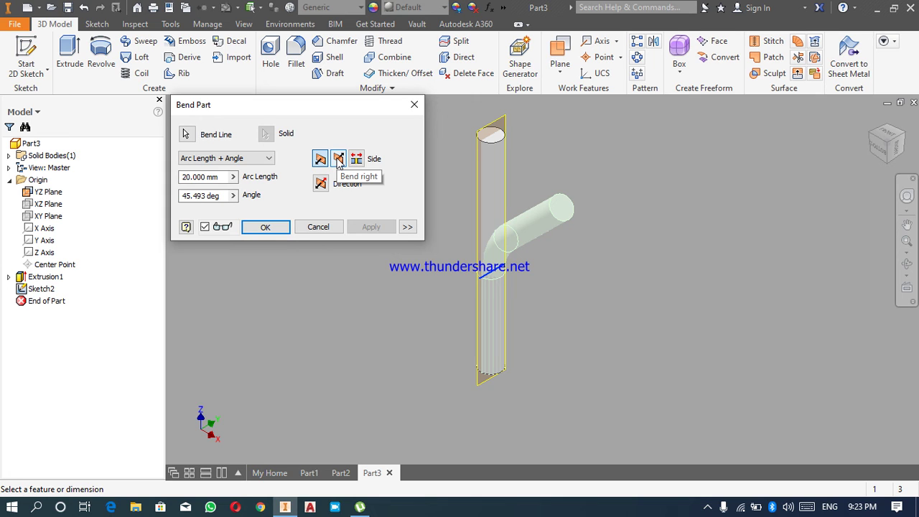
pyautogui.click(339, 159)
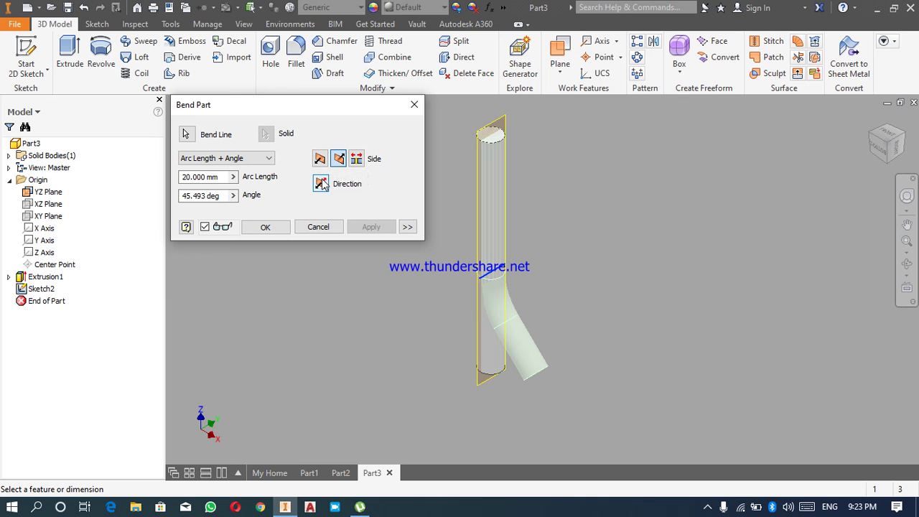
pyautogui.click(322, 184)
pyautogui.click(323, 184)
# - Bend the rod on both sides of the bend line and create the bend feature
pyautogui.click(357, 160)
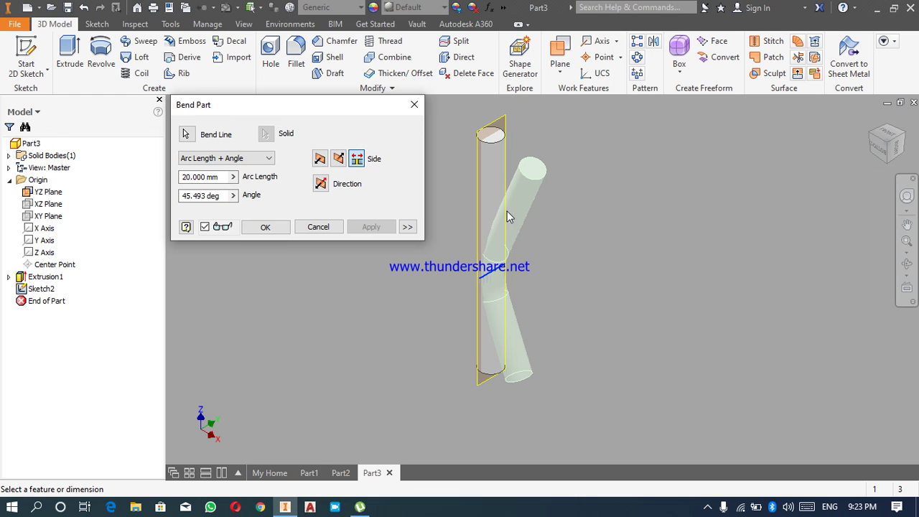
pyautogui.click(266, 227)
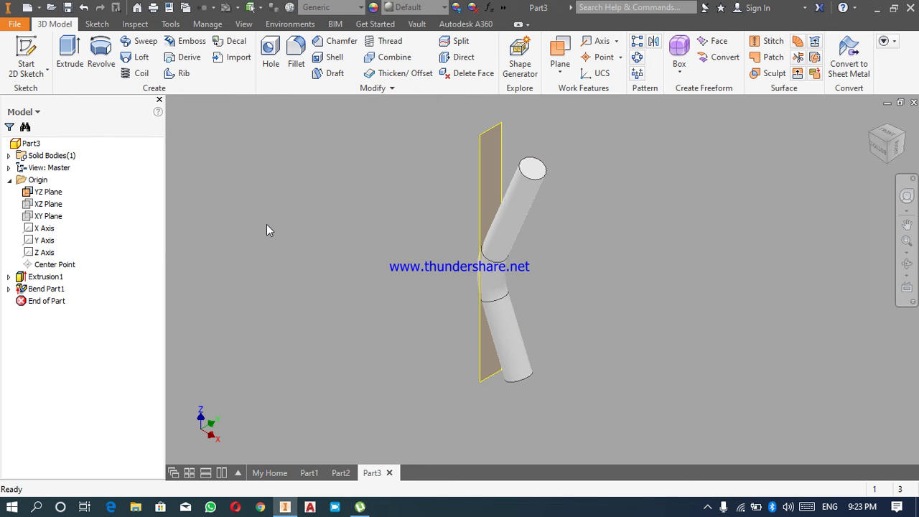